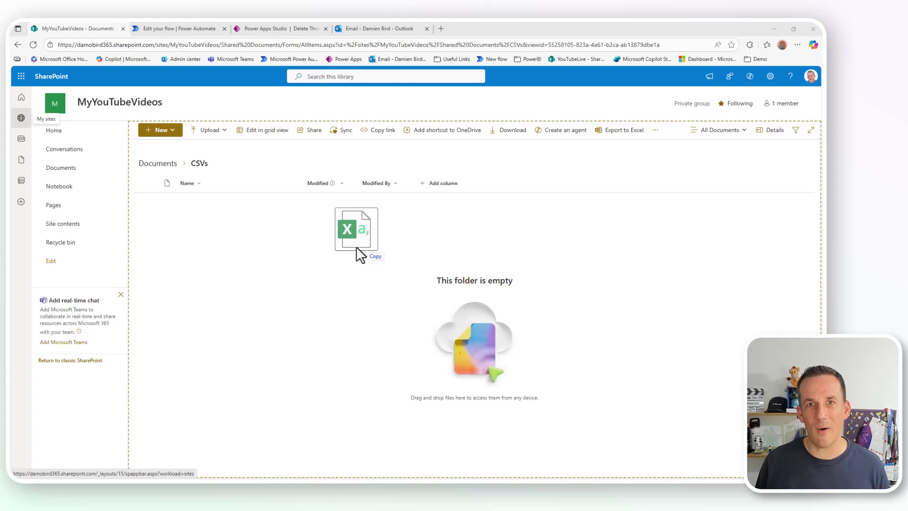
- Upload customer_purchases.csv into the CSVs library and watch the flow run it triggers
{"action": "left_click_drag", "start_coordinate": [356, 247], "coordinate": [356, 253]}
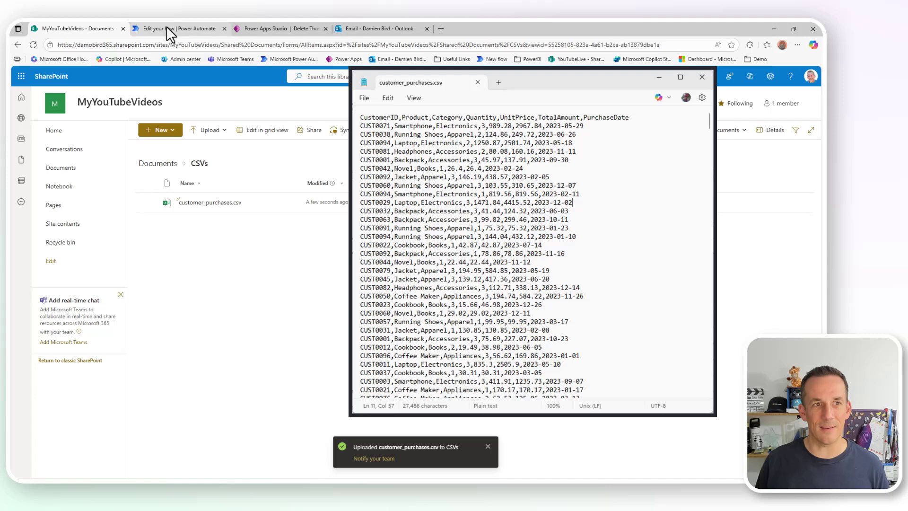
{"action": "left_click", "coordinate": [166, 27]}
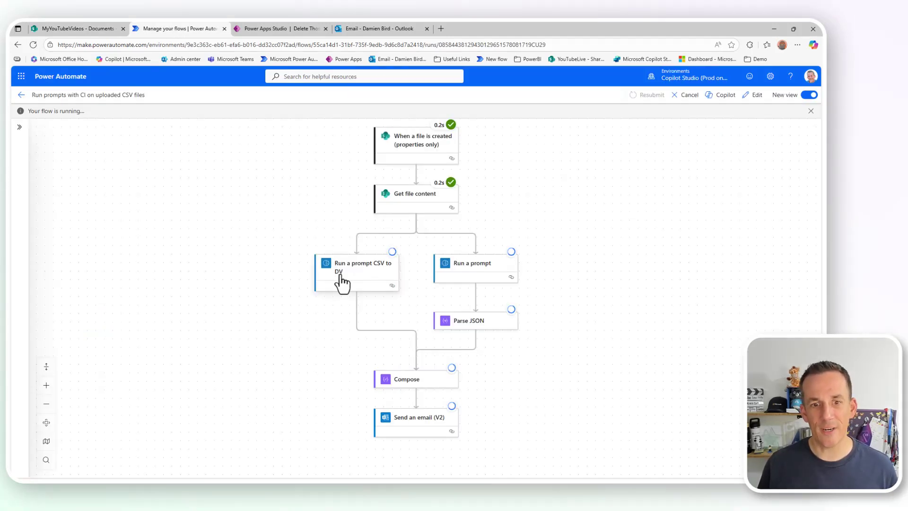
- Refresh the Delete Those Records app repeatedly as the record count climbs from 207 to 500
{"action": "left_click", "coordinate": [276, 30]}
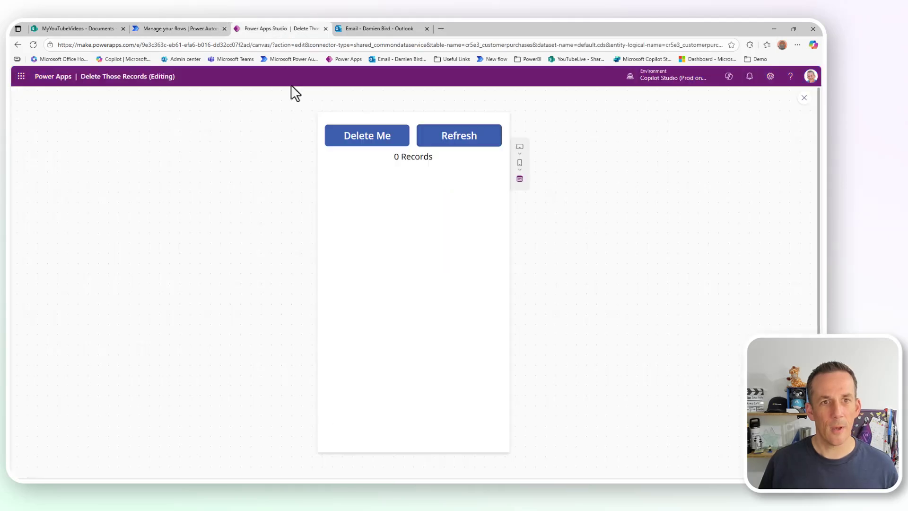
{"action": "left_click", "coordinate": [467, 142]}
{"action": "left_click", "coordinate": [471, 142]}
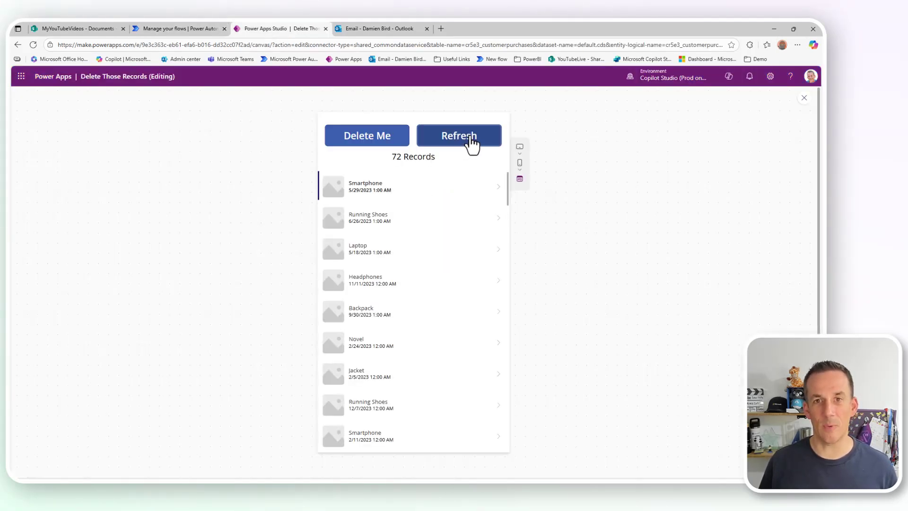
{"action": "left_click", "coordinate": [471, 142]}
{"action": "left_click", "coordinate": [471, 141]}
{"action": "left_click", "coordinate": [472, 142]}
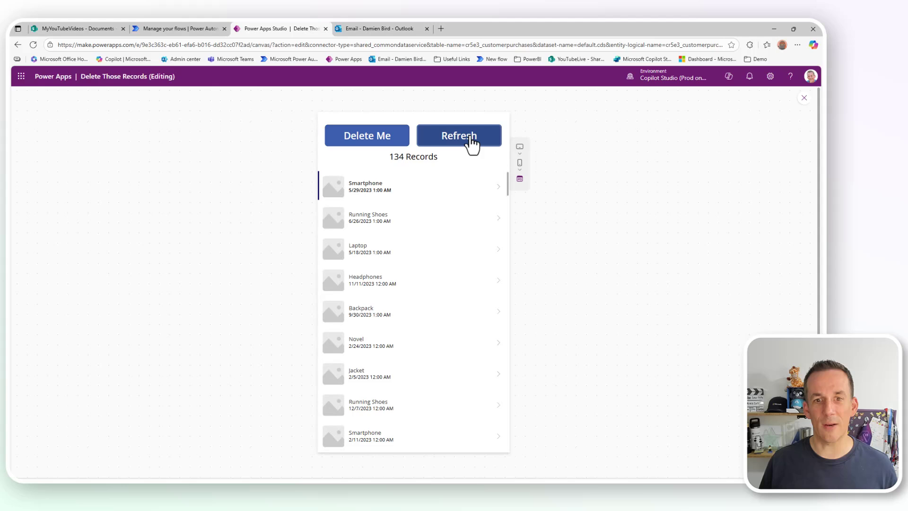
{"action": "left_click", "coordinate": [471, 142]}
{"action": "left_click", "coordinate": [472, 141]}
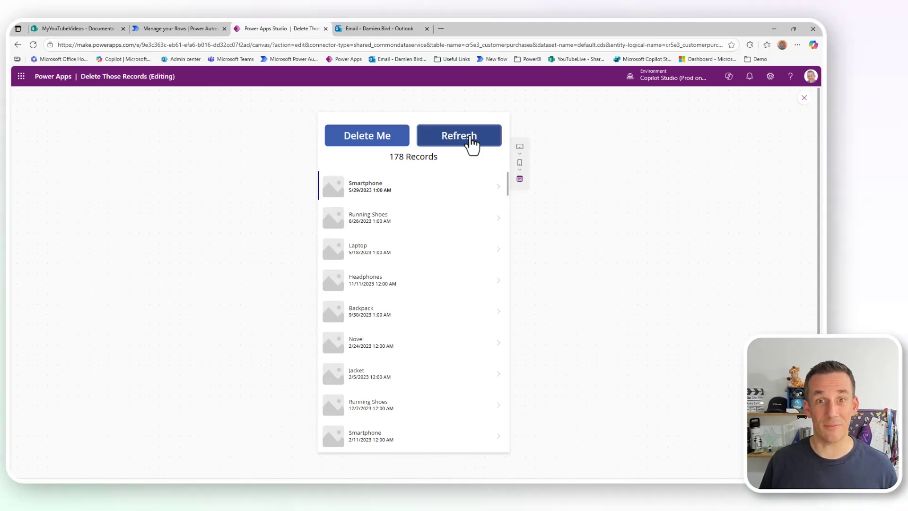
{"action": "left_click", "coordinate": [471, 142]}
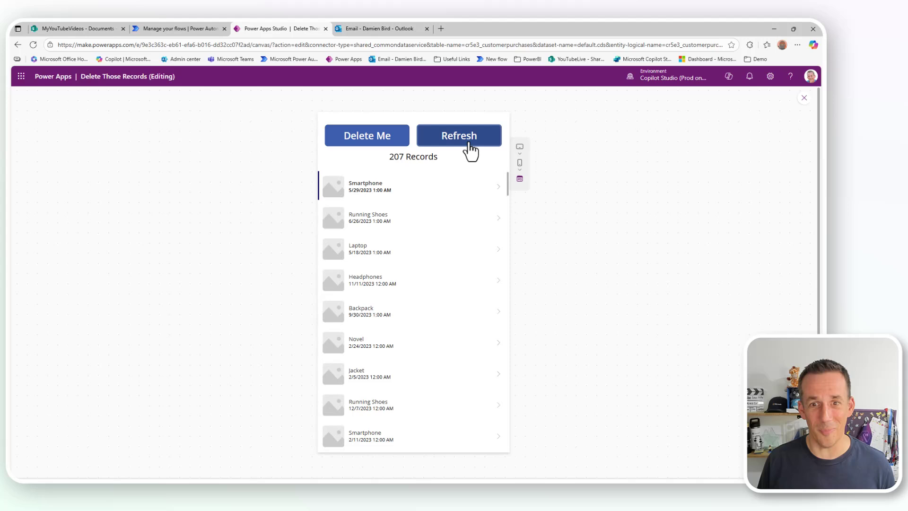
{"action": "left_click", "coordinate": [471, 150]}
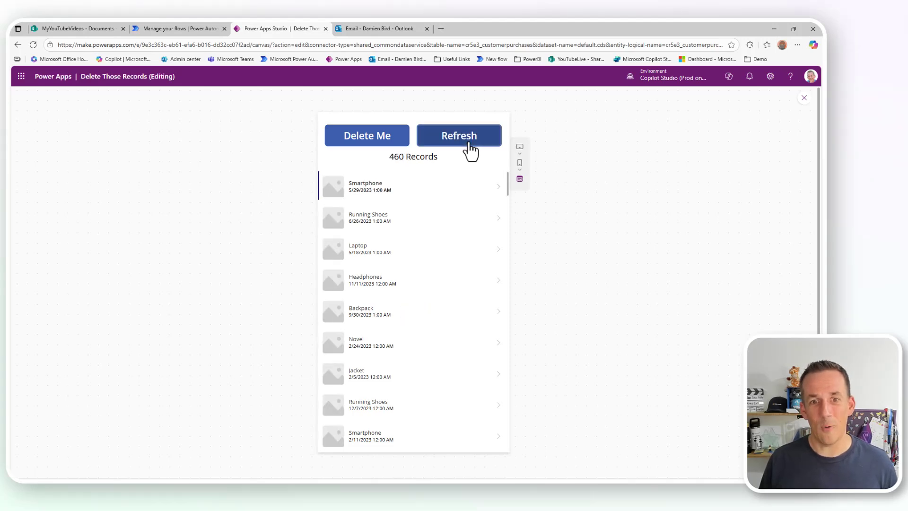
{"action": "left_click", "coordinate": [470, 150]}
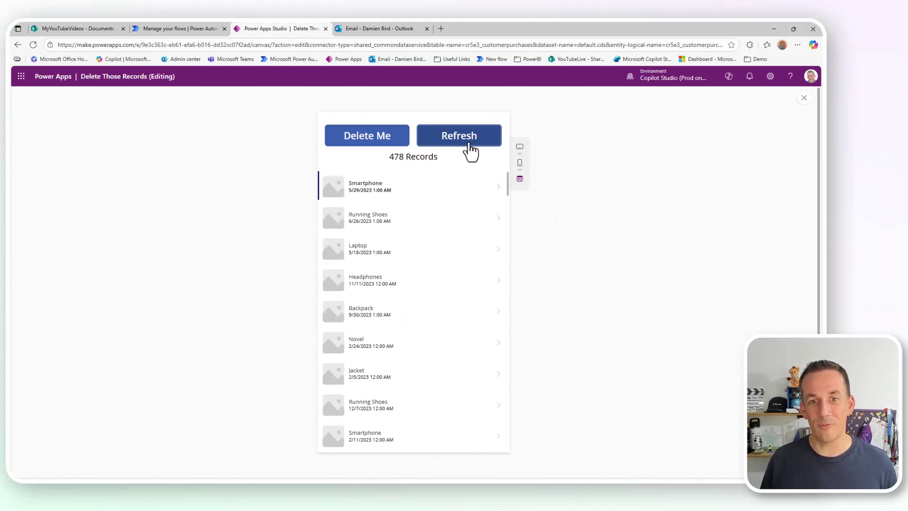
{"action": "left_click", "coordinate": [470, 151]}
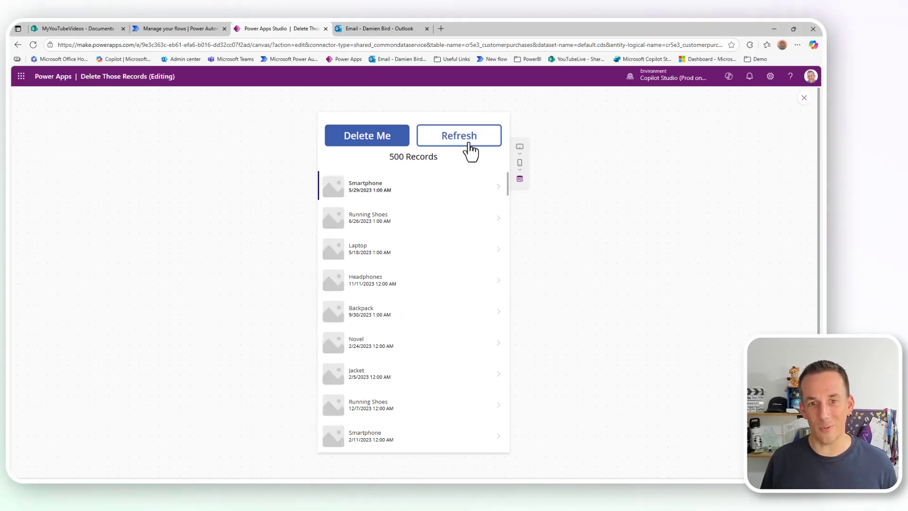
- Open the CSV File Analysis Completed email in the inbox and preview Customer_Purchases.xlsx
{"action": "left_click", "coordinate": [374, 28]}
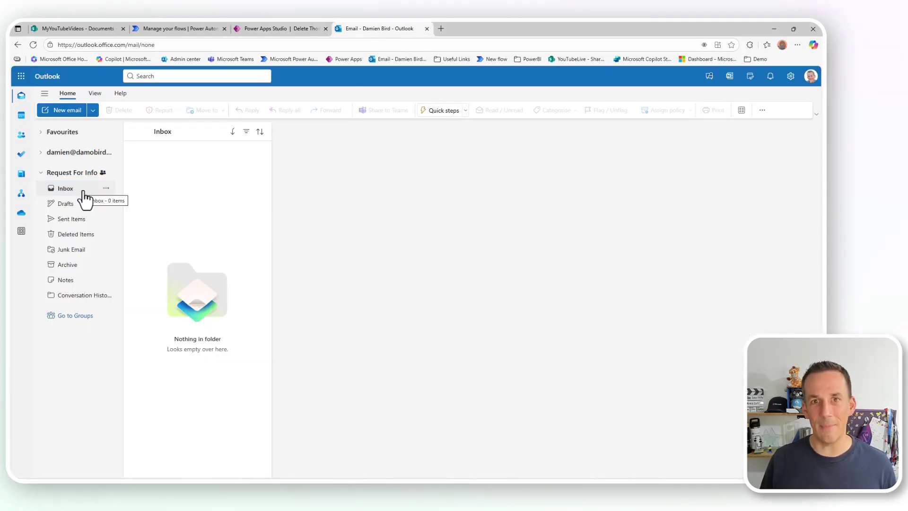
{"action": "left_click", "coordinate": [66, 188]}
{"action": "left_click", "coordinate": [203, 171]}
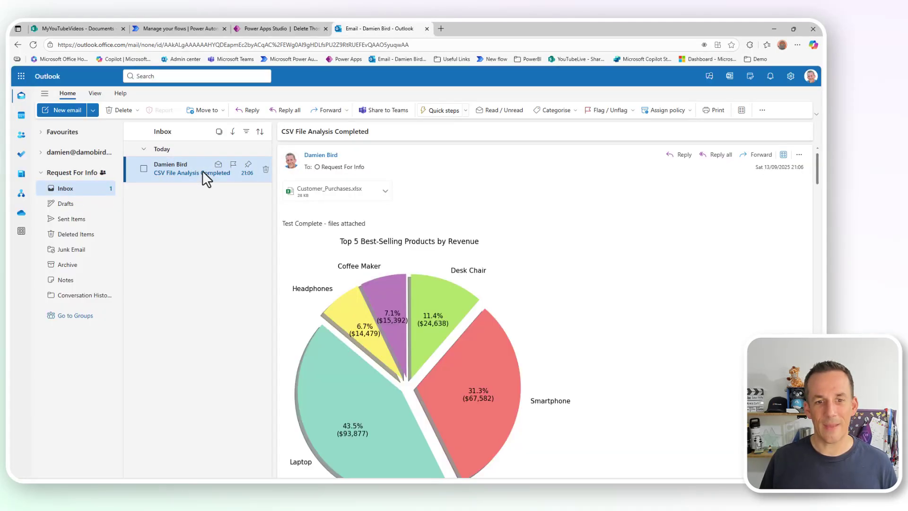
{"action": "scroll", "coordinate": [579, 339], "scroll_direction": "down", "scroll_amount": 2}
{"action": "scroll", "coordinate": [572, 326], "scroll_direction": "up", "scroll_amount": 2}
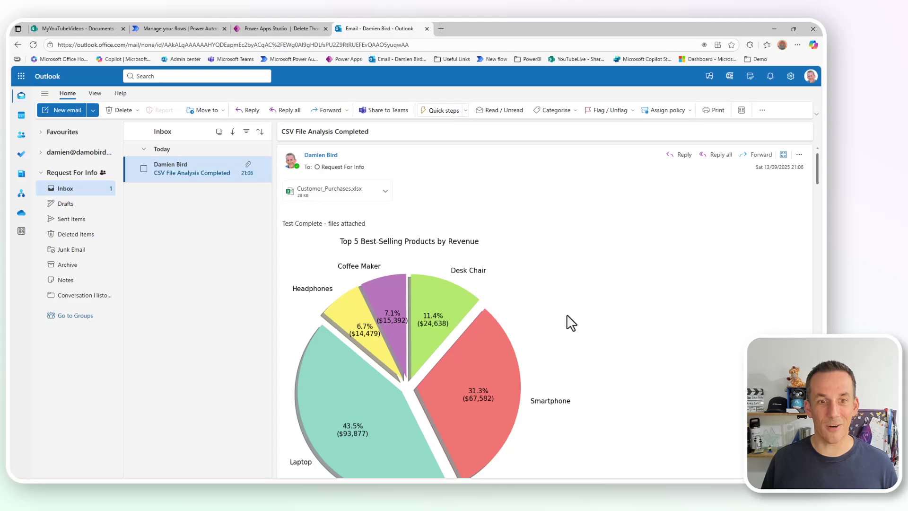
{"action": "left_click", "coordinate": [312, 192]}
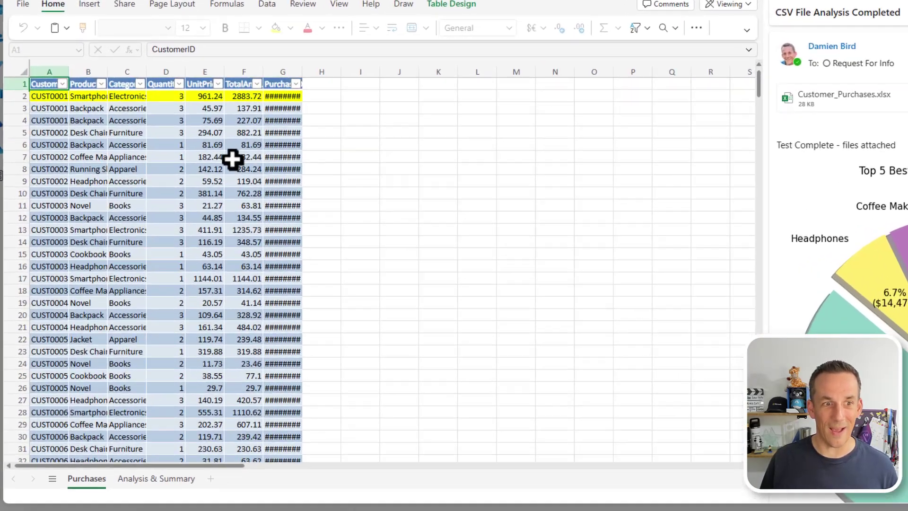
- Scroll through the purchase rows on the Purchases sheet
{"action": "scroll", "coordinate": [204, 269], "scroll_direction": "down", "scroll_amount": 12}
{"action": "scroll", "coordinate": [251, 243], "scroll_direction": "down", "scroll_amount": 20}
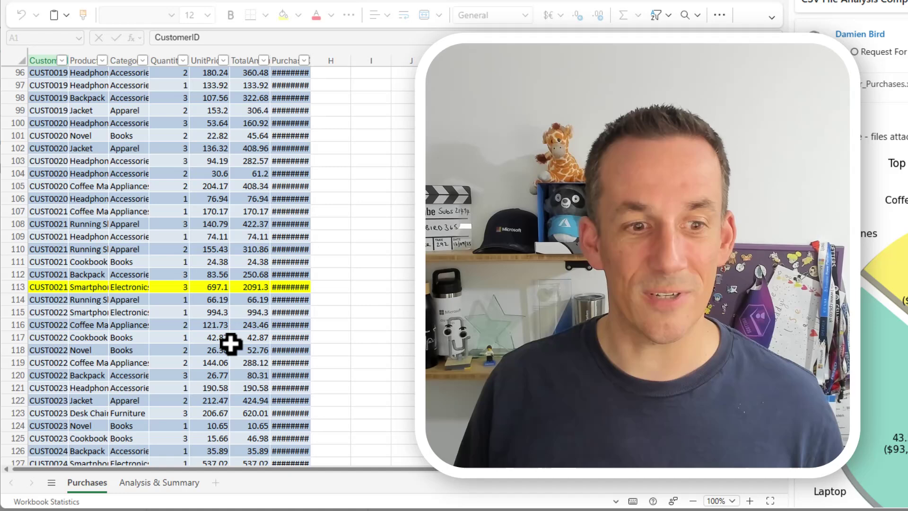
{"action": "scroll", "coordinate": [230, 344], "scroll_direction": "down", "scroll_amount": 5}
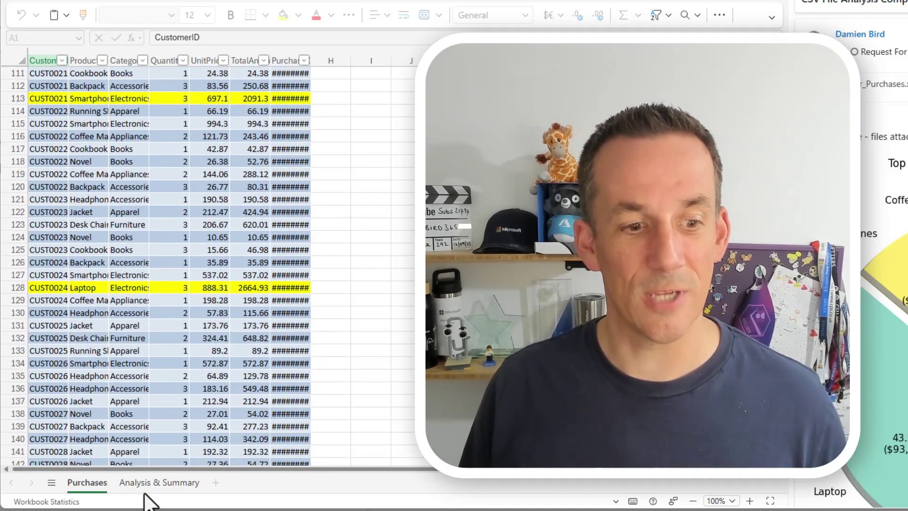
- Review the revenue summary tables on the Analysis & Summary sheet
{"action": "left_click", "coordinate": [152, 484]}
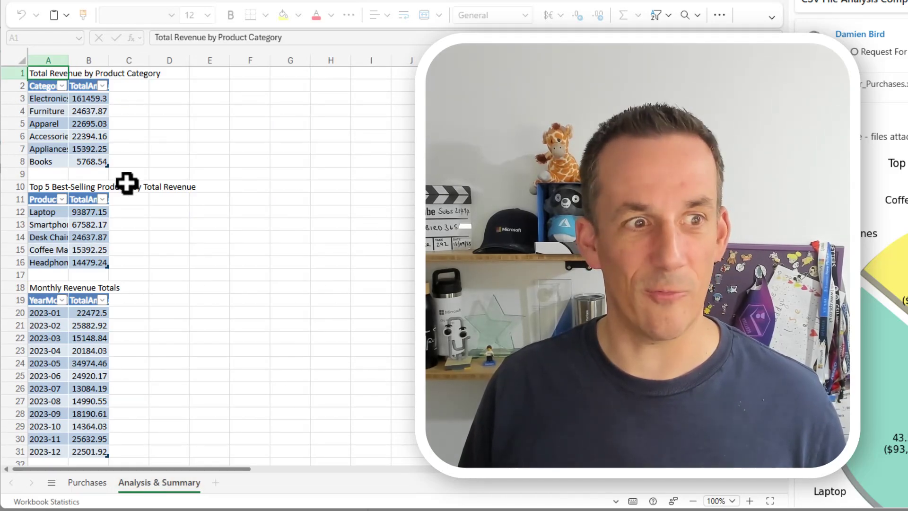
{"action": "scroll", "coordinate": [145, 180], "scroll_direction": "down", "scroll_amount": 2}
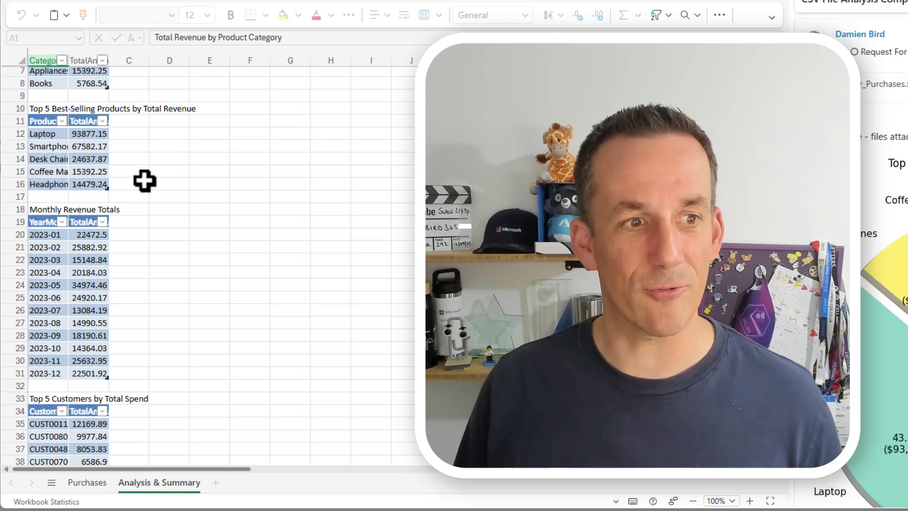
{"action": "scroll", "coordinate": [144, 181], "scroll_direction": "down", "scroll_amount": 1}
{"action": "scroll", "coordinate": [145, 182], "scroll_direction": "up", "scroll_amount": 2}
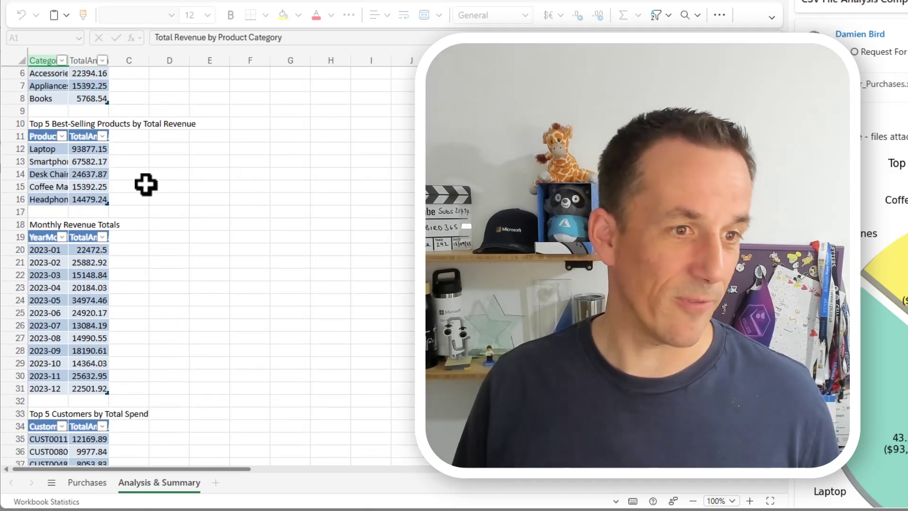
{"action": "scroll", "coordinate": [147, 186], "scroll_direction": "down", "scroll_amount": 3}
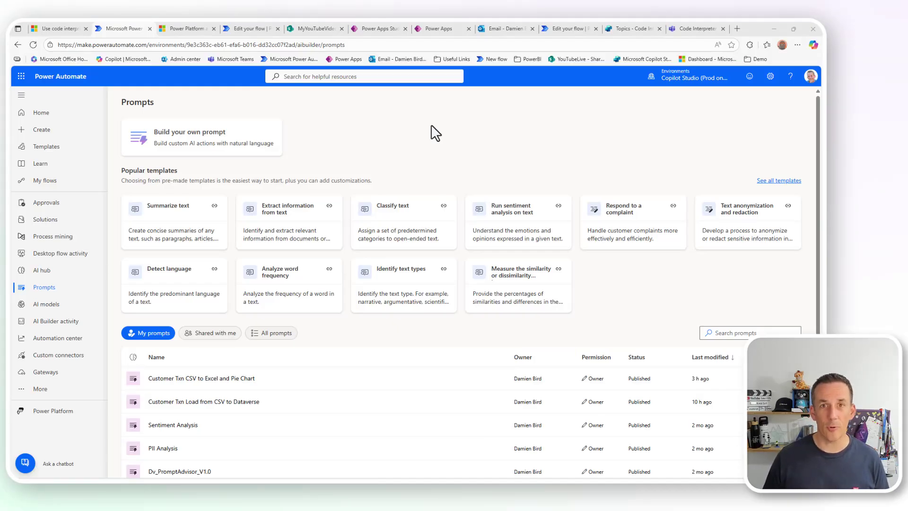
- Open the Customer Txn CSV to Excel and Pie Chart prompt from My prompts
{"action": "scroll", "coordinate": [291, 316], "scroll_direction": "down", "scroll_amount": 2}
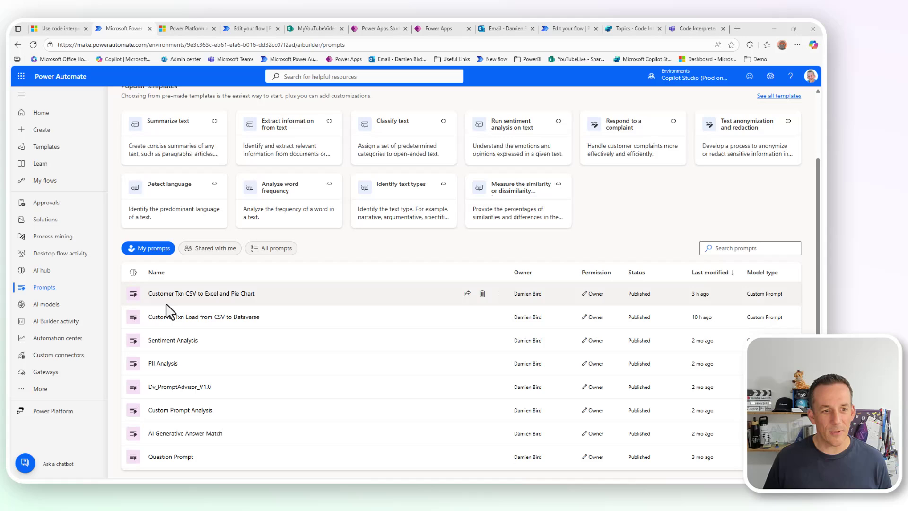
{"action": "left_click", "coordinate": [185, 294]}
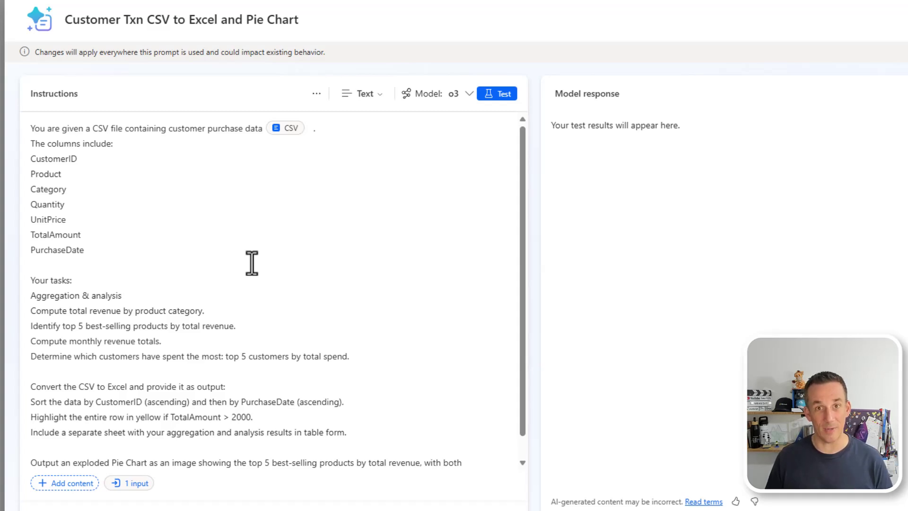
- Review the CSV input's sample customer purchase rows in an enlarged Sample data box
{"action": "scroll", "coordinate": [252, 264], "scroll_direction": "down", "scroll_amount": 1}
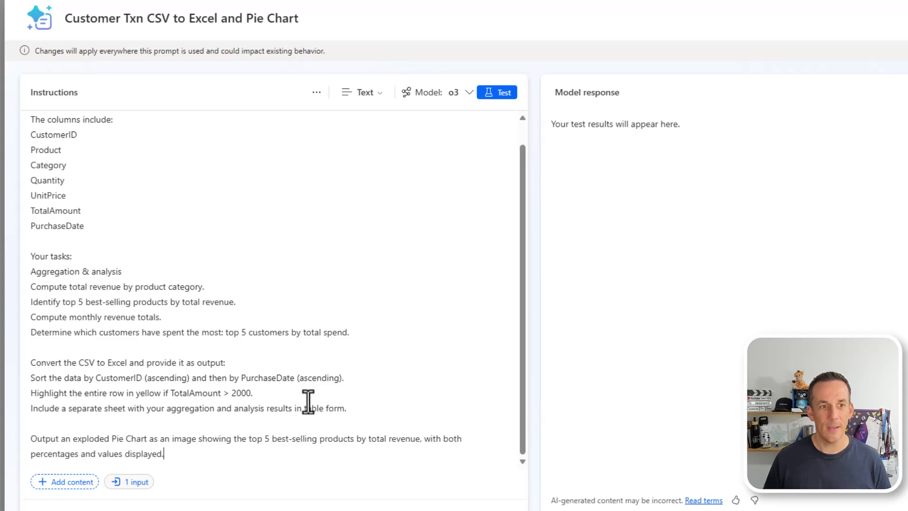
{"action": "scroll", "coordinate": [307, 402], "scroll_direction": "up", "scroll_amount": 2}
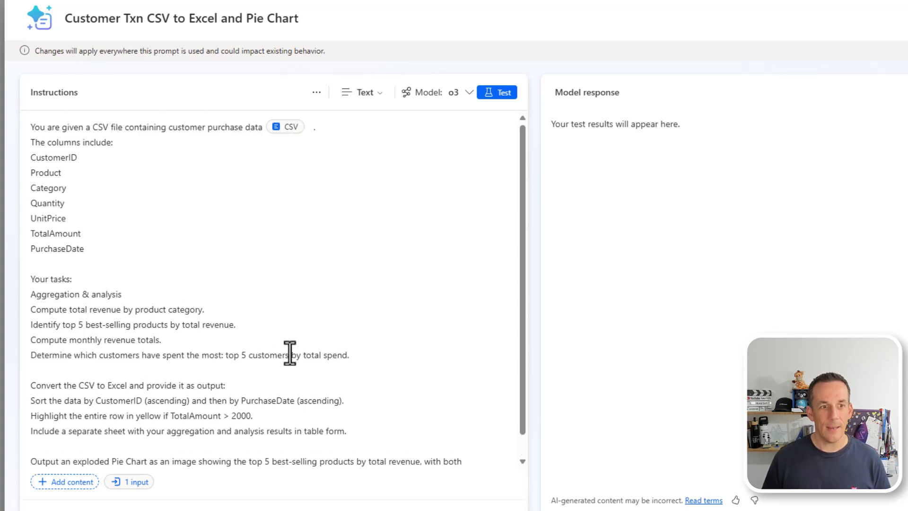
{"action": "left_click", "coordinate": [288, 129]}
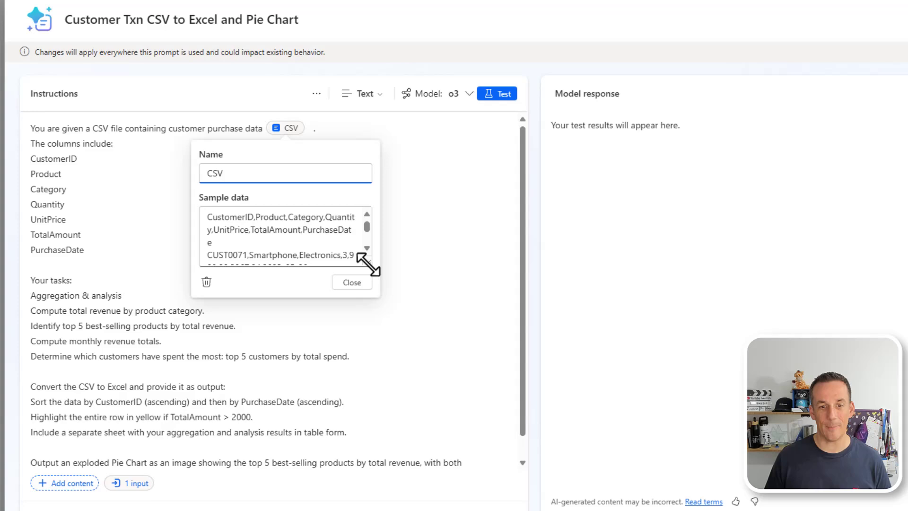
{"action": "left_click_drag", "start_coordinate": [367, 261], "coordinate": [625, 371]}
{"action": "scroll", "coordinate": [427, 307], "scroll_direction": "down", "scroll_amount": 2}
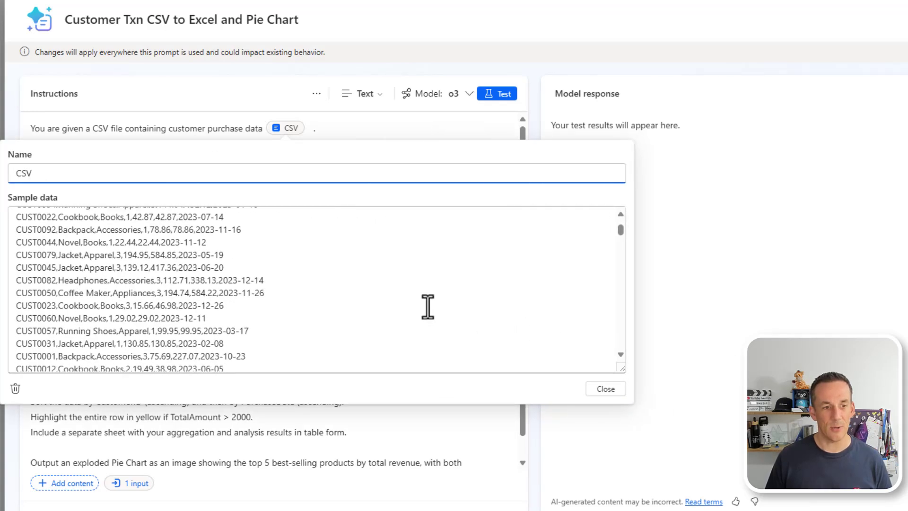
{"action": "scroll", "coordinate": [428, 307], "scroll_direction": "down", "scroll_amount": 15}
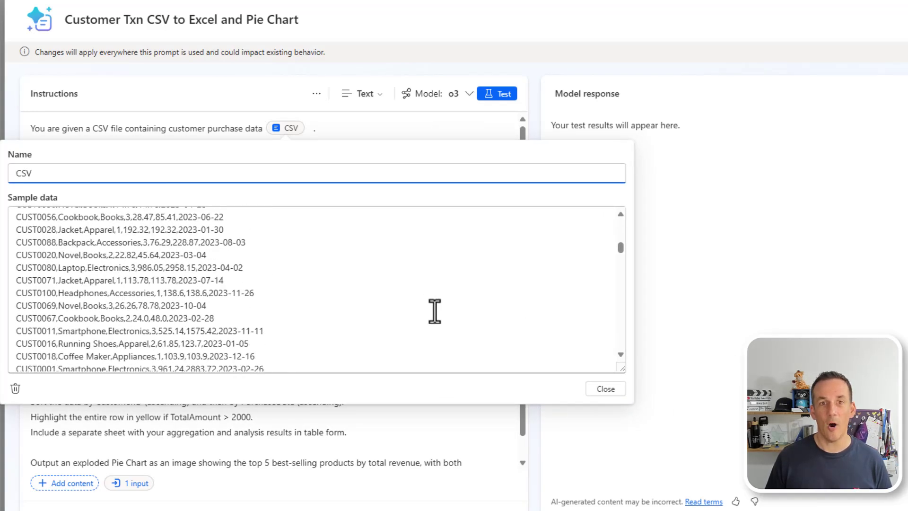
{"action": "scroll", "coordinate": [435, 311], "scroll_direction": "down", "scroll_amount": 12}
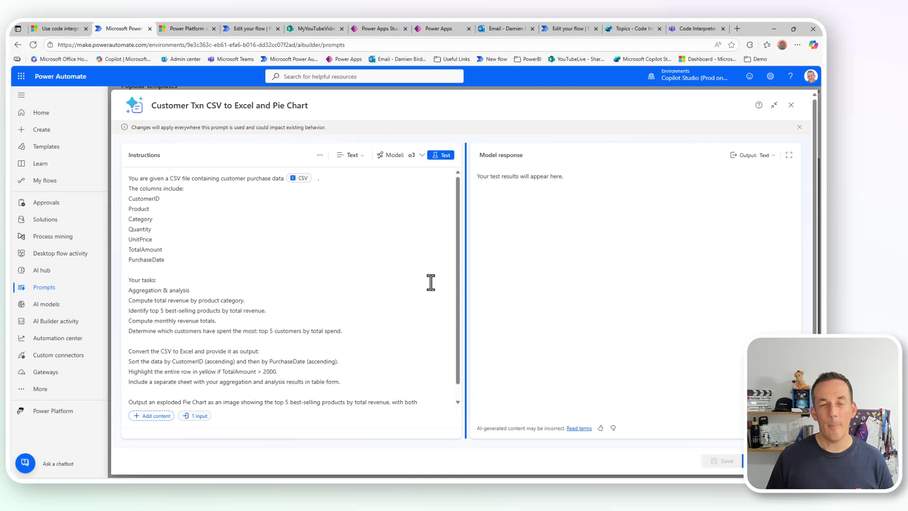
- Confirm code interpreter is enabled in the prompt settings, then go to the admin center's Copilot settings
{"action": "left_click", "coordinate": [320, 156]}
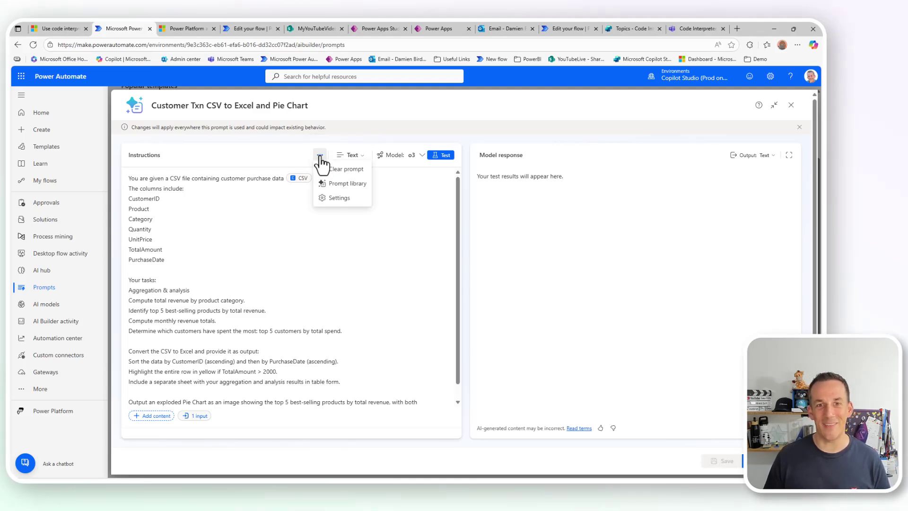
{"action": "left_click", "coordinate": [345, 200]}
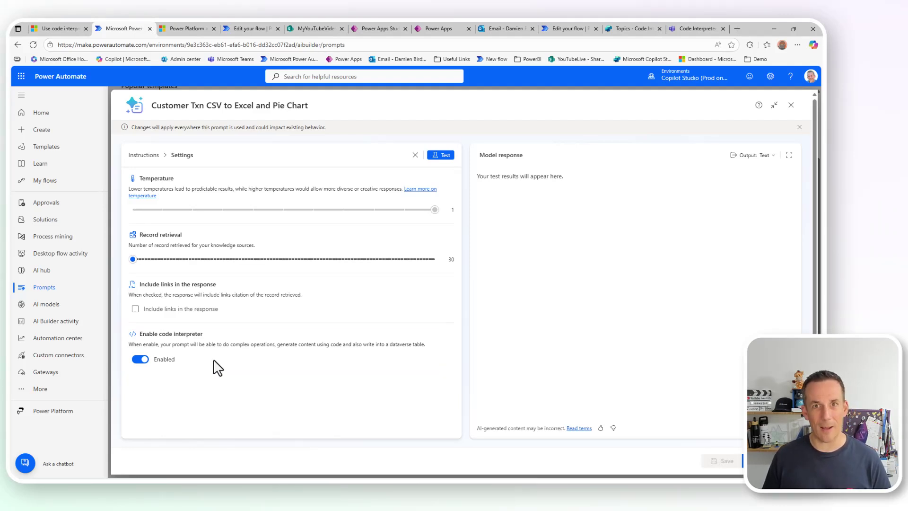
{"action": "left_click", "coordinate": [194, 29]}
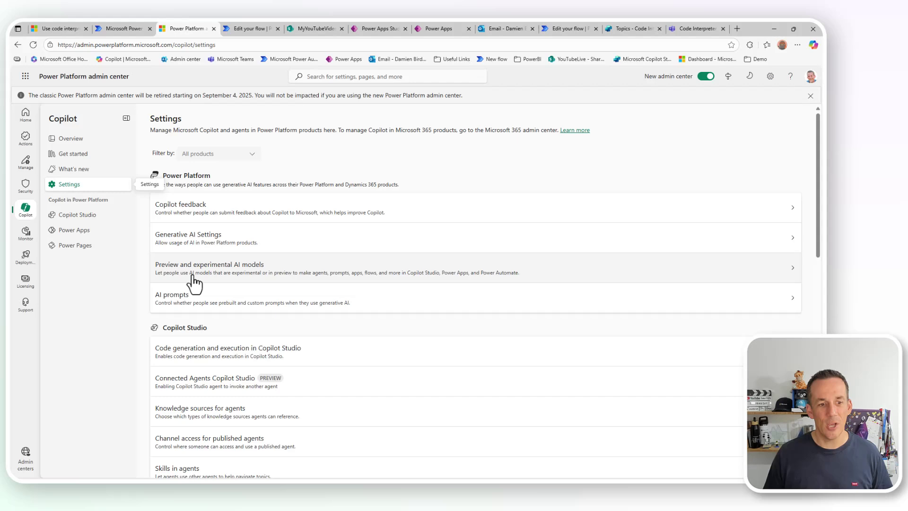
- Turn on Copilot Studio code generation and execution for the production environment
{"action": "left_click", "coordinate": [226, 354]}
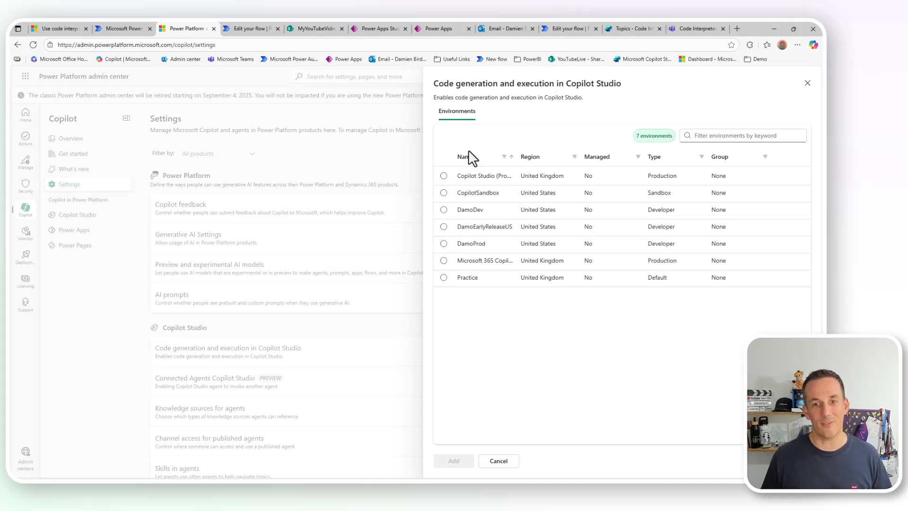
{"action": "left_click", "coordinate": [443, 176]}
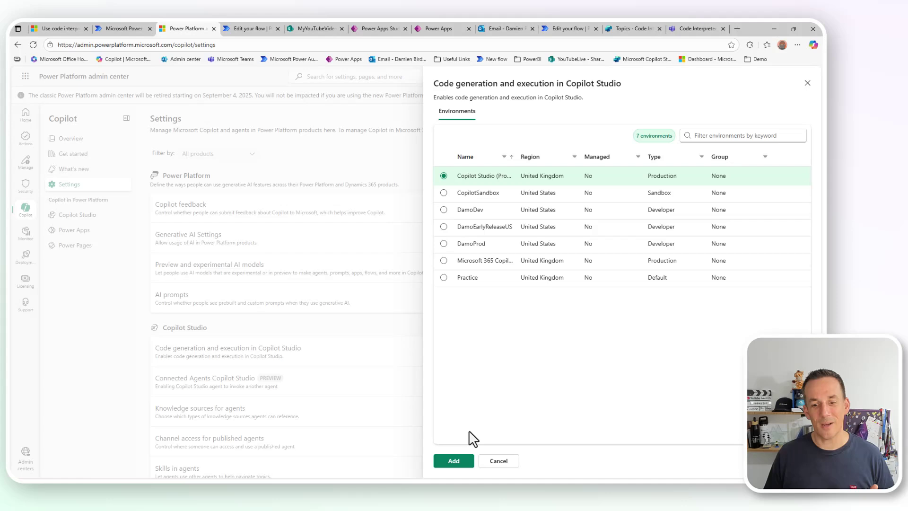
{"action": "left_click", "coordinate": [453, 461]}
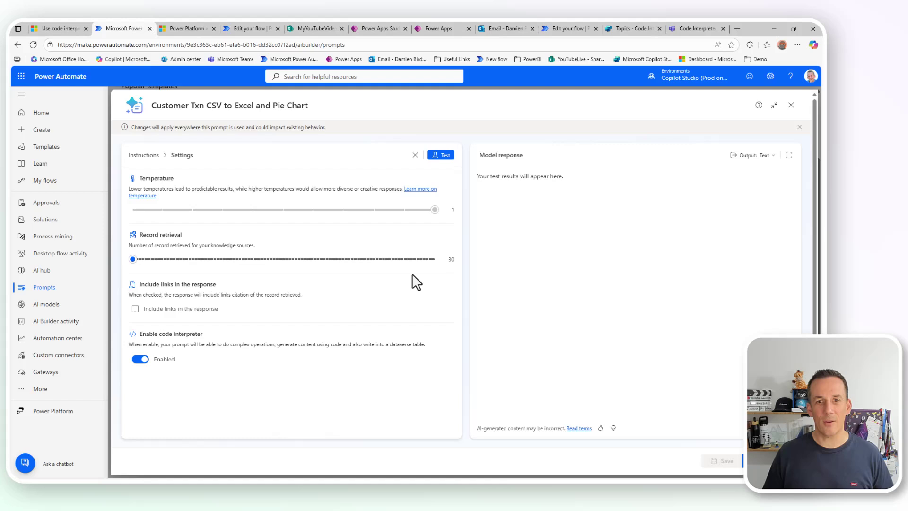
- Test the prompt and review the top-5 products revenue pie chart in the response
{"action": "left_click", "coordinate": [415, 156]}
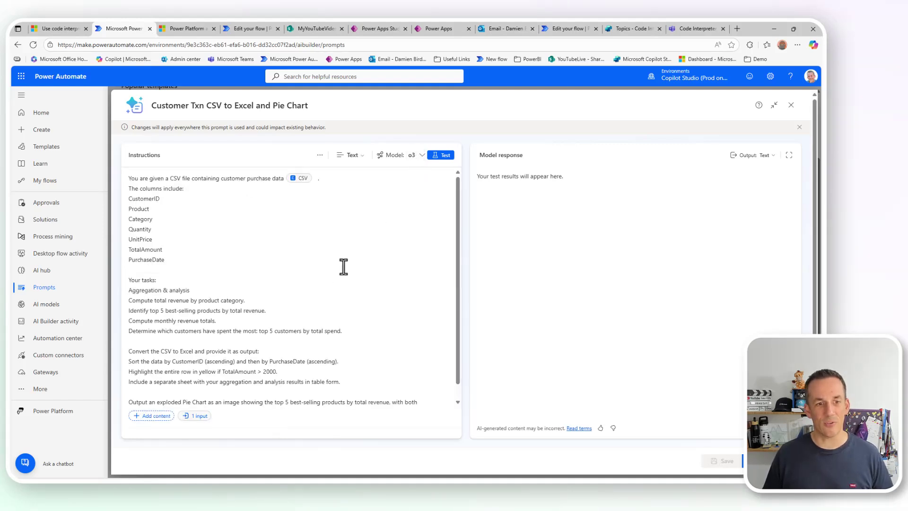
{"action": "left_click", "coordinate": [437, 154]}
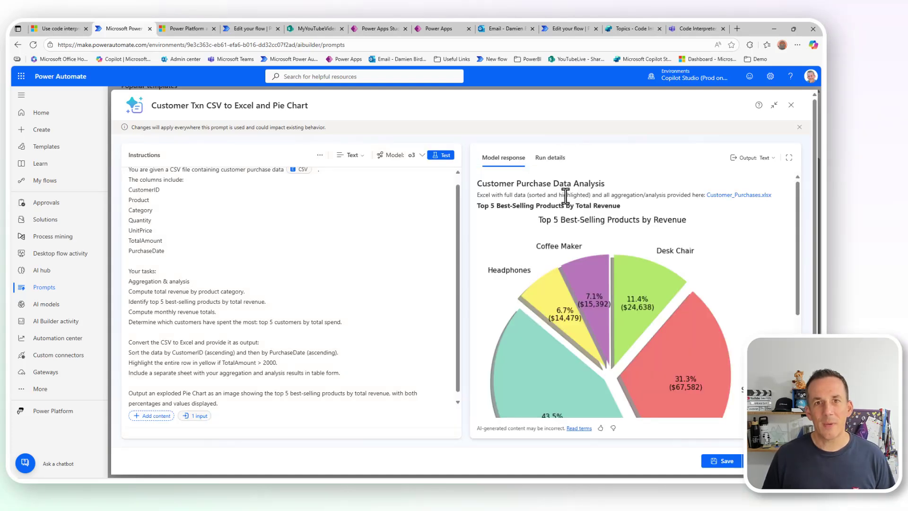
{"action": "scroll", "coordinate": [493, 119], "scroll_direction": "down", "scroll_amount": 6}
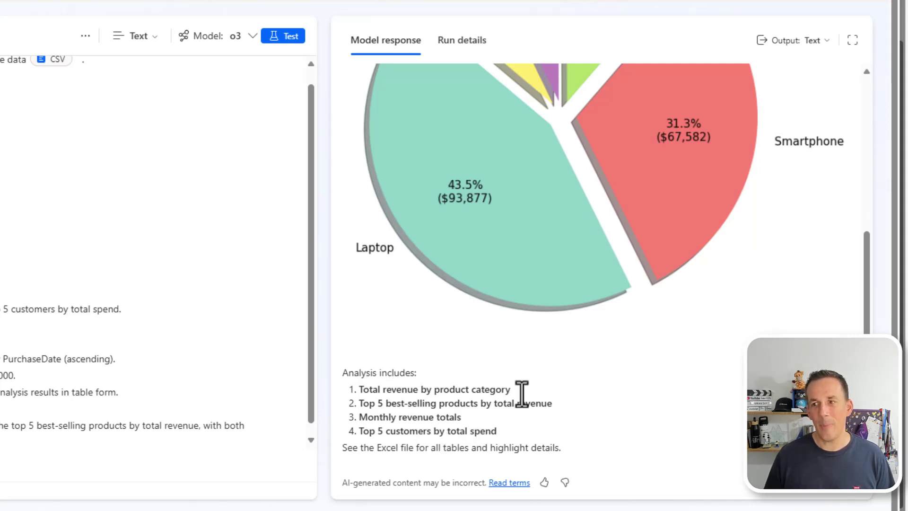
- Set output to Documents/Images, then download Customer_Purchases.xlsx and open it in Excel
{"action": "left_click", "coordinate": [822, 45]}
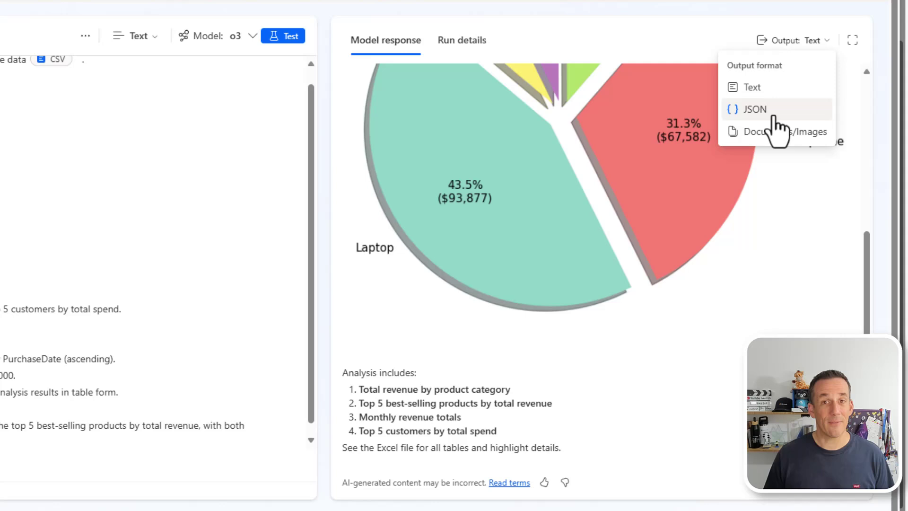
{"action": "left_click", "coordinate": [789, 138]}
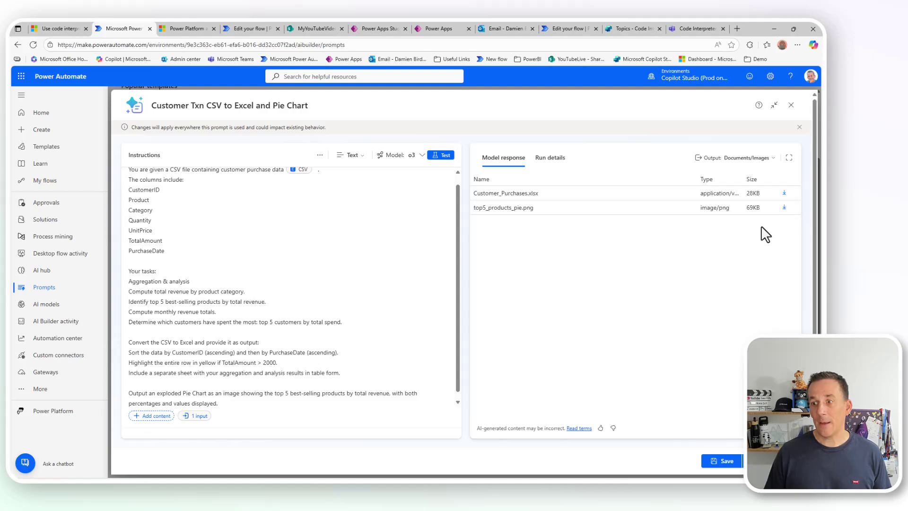
{"action": "left_click", "coordinate": [784, 193]}
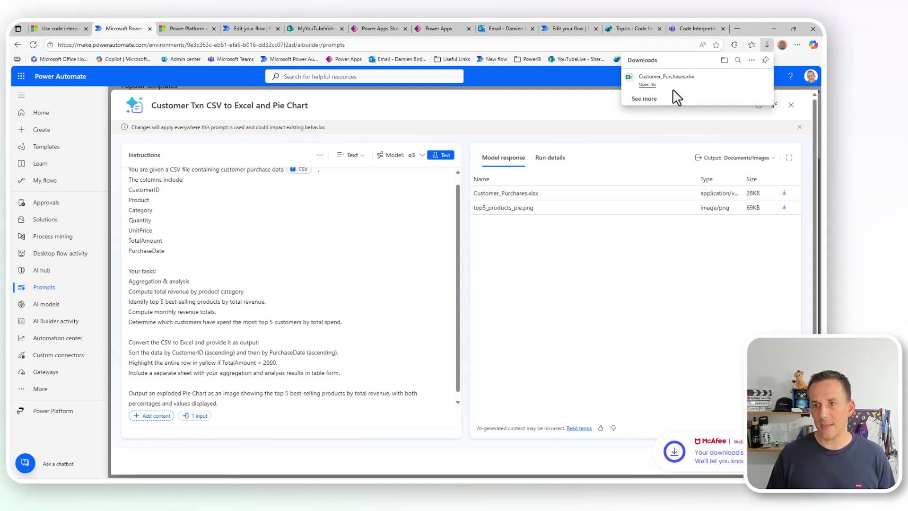
{"action": "left_click", "coordinate": [649, 84]}
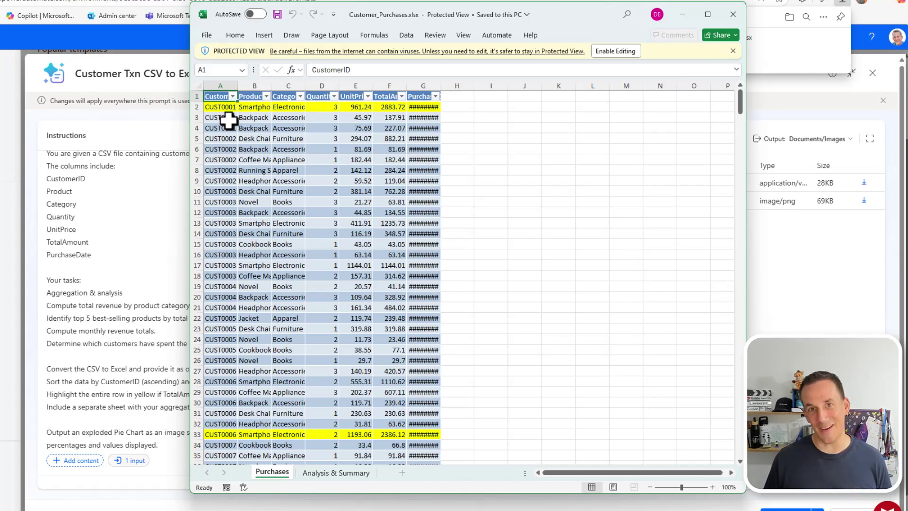
- Enable editing on the downloaded workbook and view the purchases table's Table Design options
{"action": "left_click", "coordinate": [615, 52]}
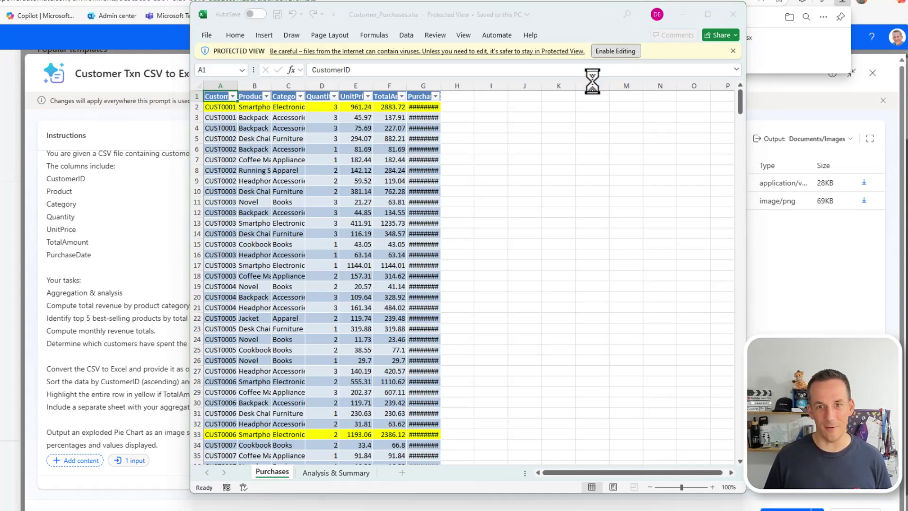
{"action": "left_click", "coordinate": [267, 186]}
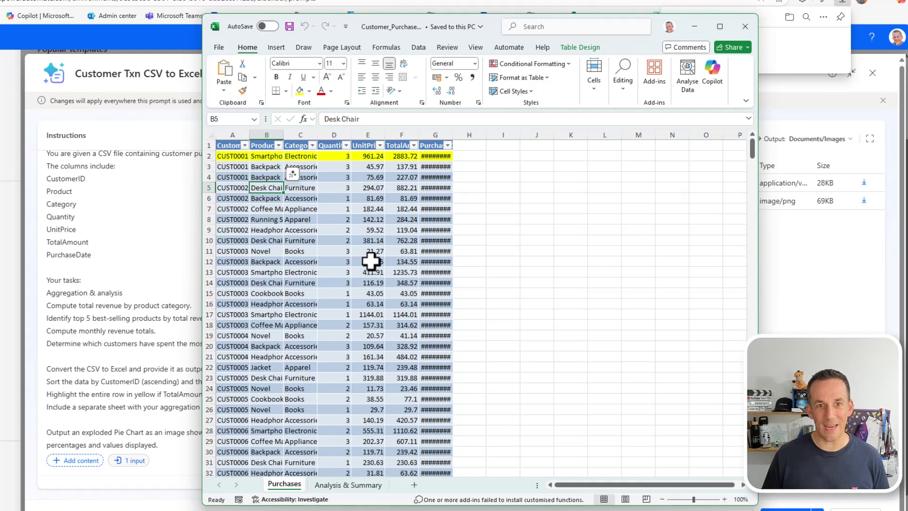
{"action": "left_click", "coordinate": [579, 47]}
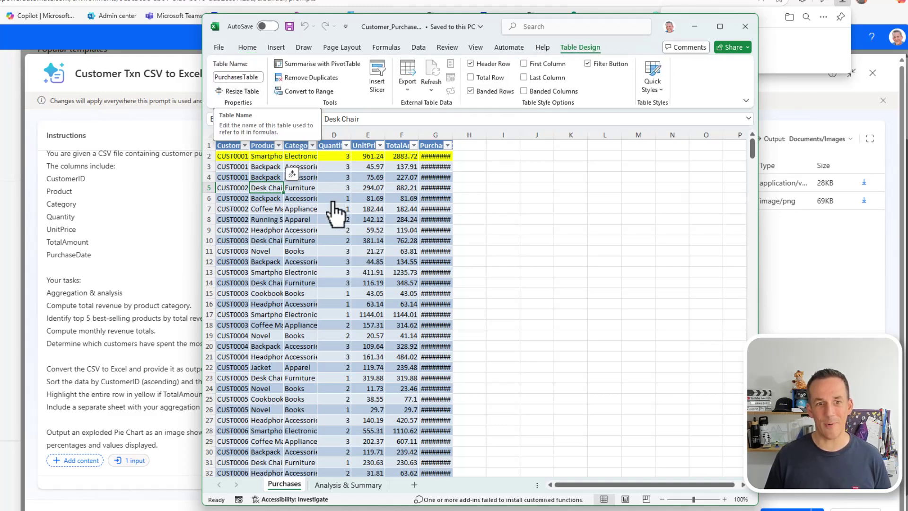
- Check the yellow-highlighted rows' totals: 2883.72, 2386.12, 3977.85, 2505.9 and 2189.16
{"action": "left_click", "coordinate": [361, 155]}
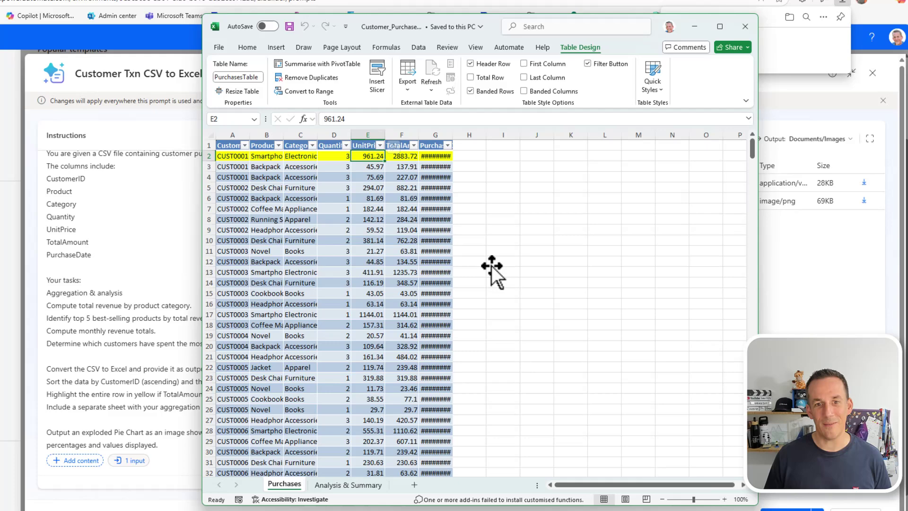
{"action": "left_click", "coordinate": [405, 155]}
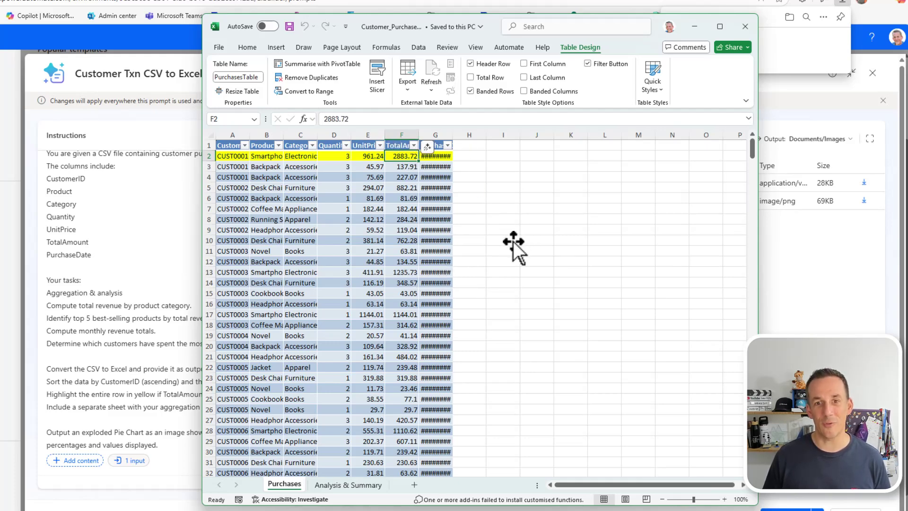
{"action": "scroll", "coordinate": [431, 279], "scroll_direction": "down", "scroll_amount": 6}
{"action": "left_click", "coordinate": [404, 292]}
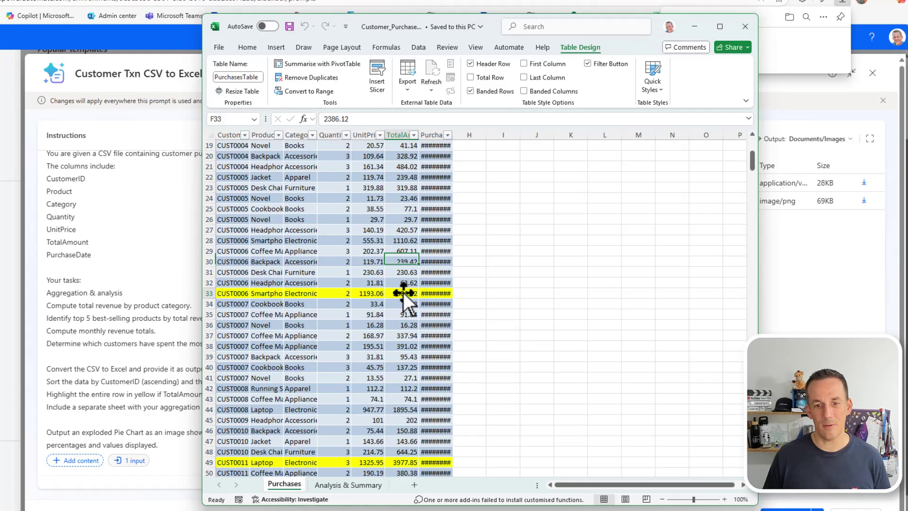
{"action": "scroll", "coordinate": [416, 322], "scroll_direction": "down", "scroll_amount": 3}
{"action": "left_click", "coordinate": [401, 373]}
{"action": "scroll", "coordinate": [447, 404], "scroll_direction": "down", "scroll_amount": 1}
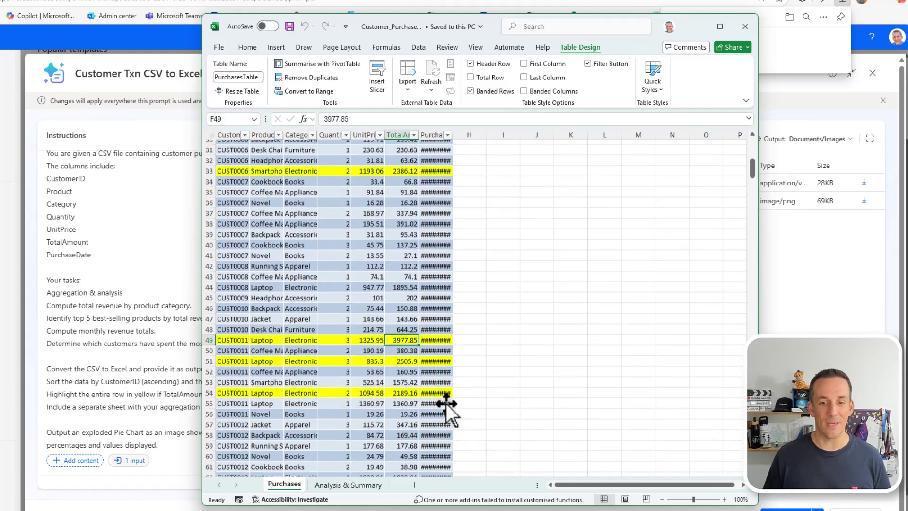
{"action": "left_click", "coordinate": [411, 361]}
{"action": "left_click", "coordinate": [404, 389]}
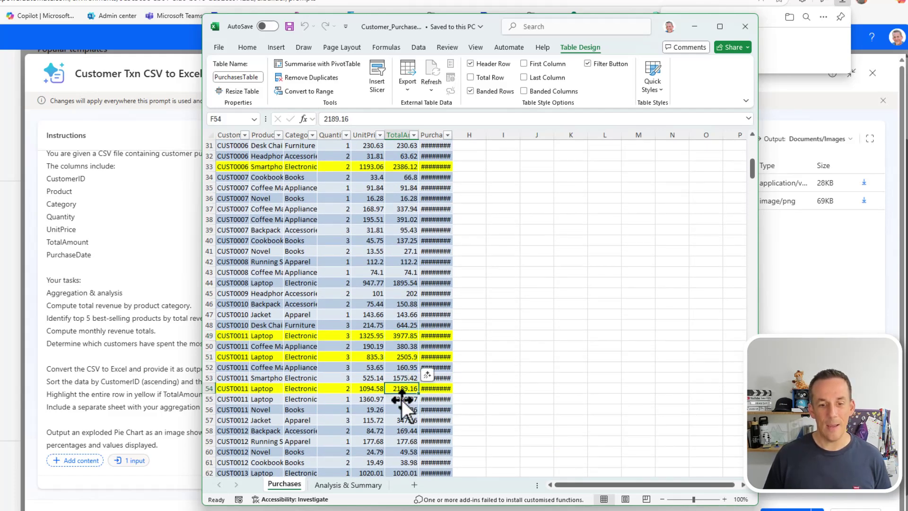
{"action": "left_click", "coordinate": [348, 483]}
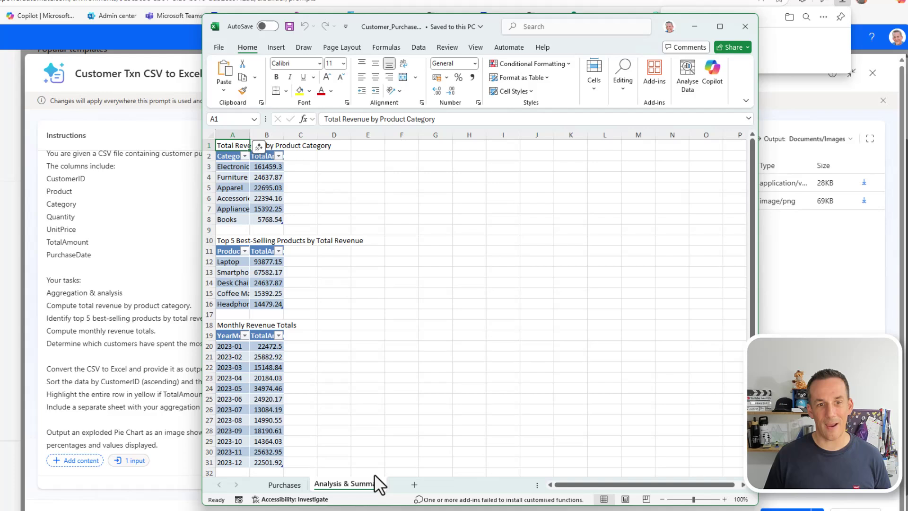
{"action": "left_click", "coordinate": [361, 168]}
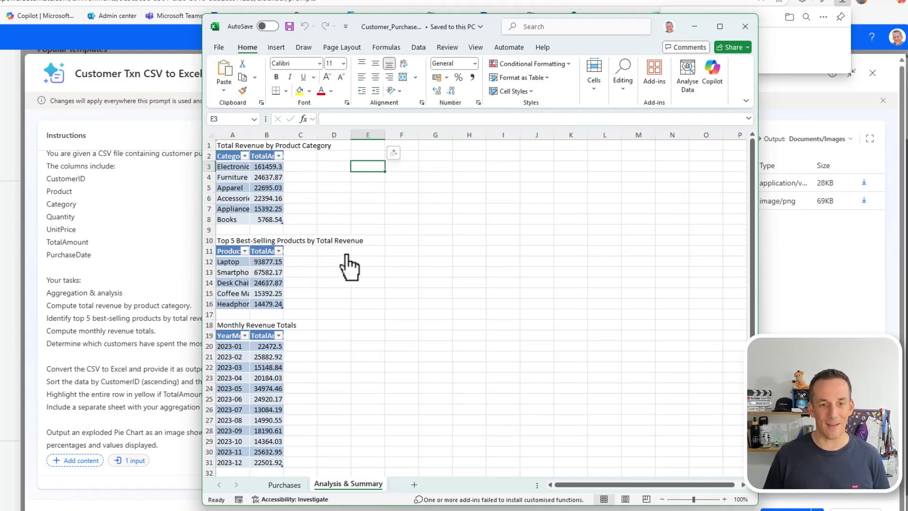
{"action": "scroll", "coordinate": [284, 386], "scroll_direction": "down", "scroll_amount": 3}
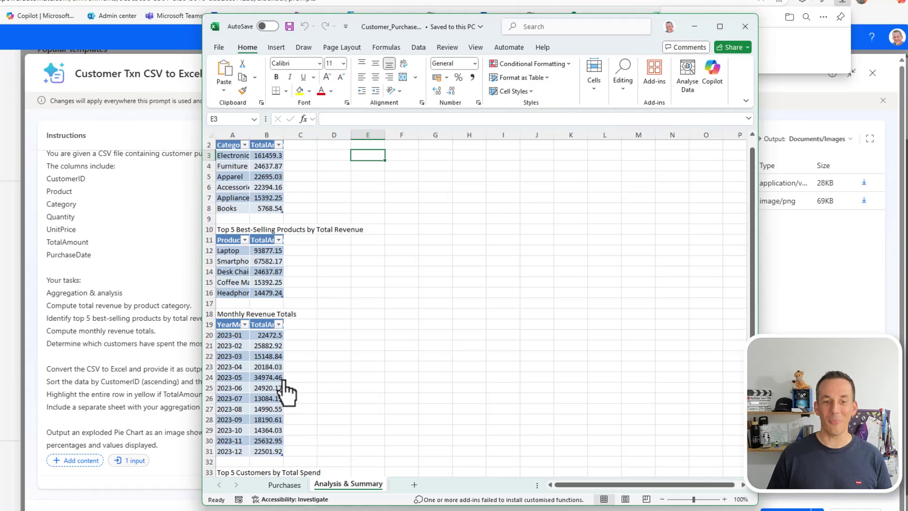
{"action": "scroll", "coordinate": [284, 385], "scroll_direction": "down", "scroll_amount": 2}
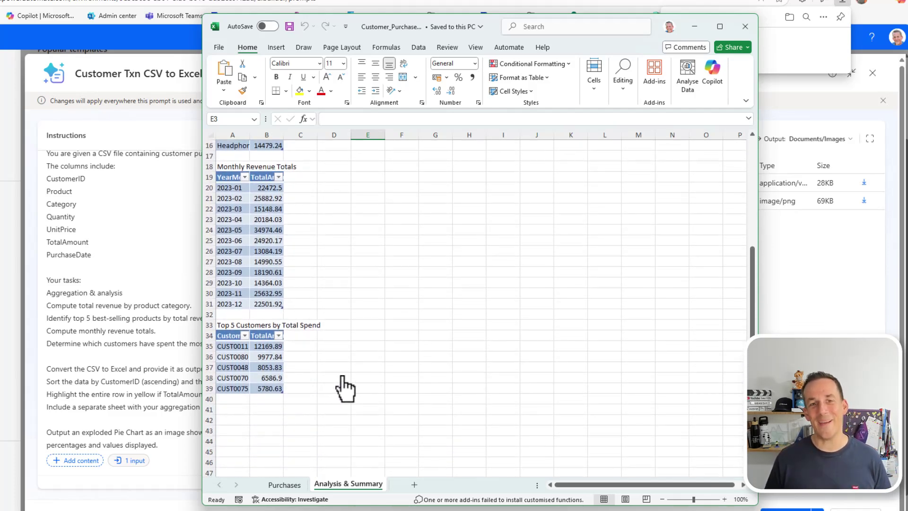
{"action": "scroll", "coordinate": [341, 367], "scroll_direction": "up", "scroll_amount": 5}
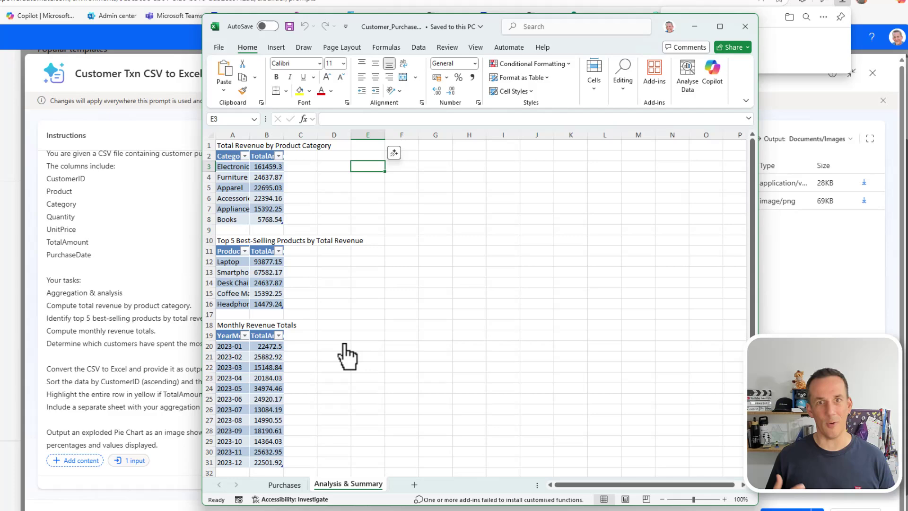
- On the Purchases sheet, autofit the PurchaseDate column so full dates replace the hash marks
{"action": "left_click", "coordinate": [285, 484]}
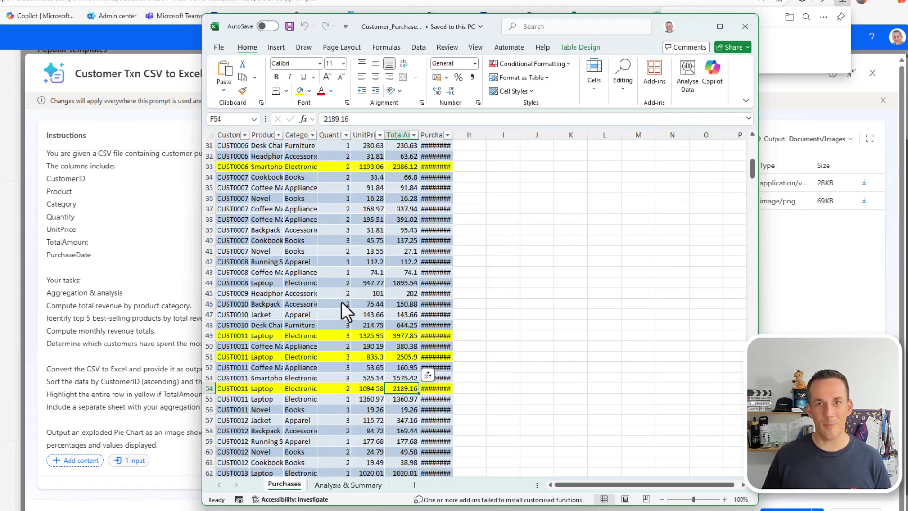
{"action": "scroll", "coordinate": [339, 308], "scroll_direction": "down", "scroll_amount": 2}
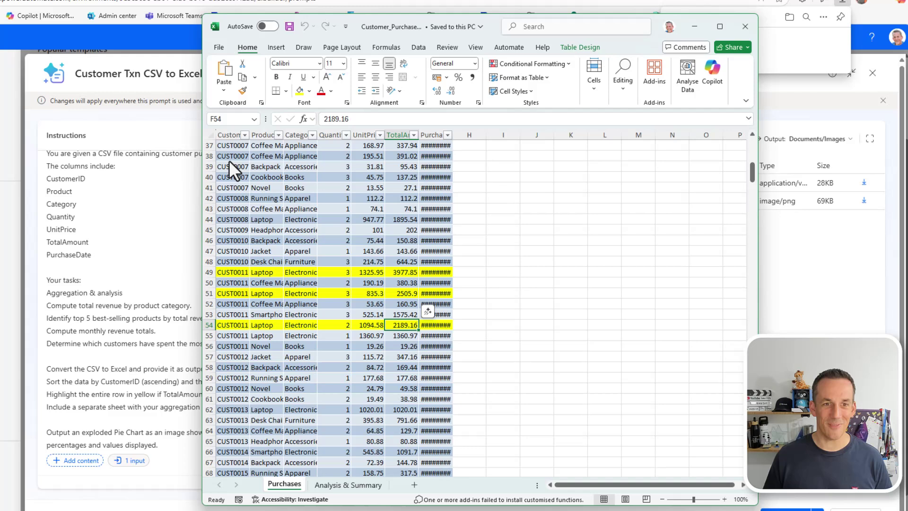
{"action": "left_click_drag", "start_coordinate": [229, 161], "coordinate": [218, 370]}
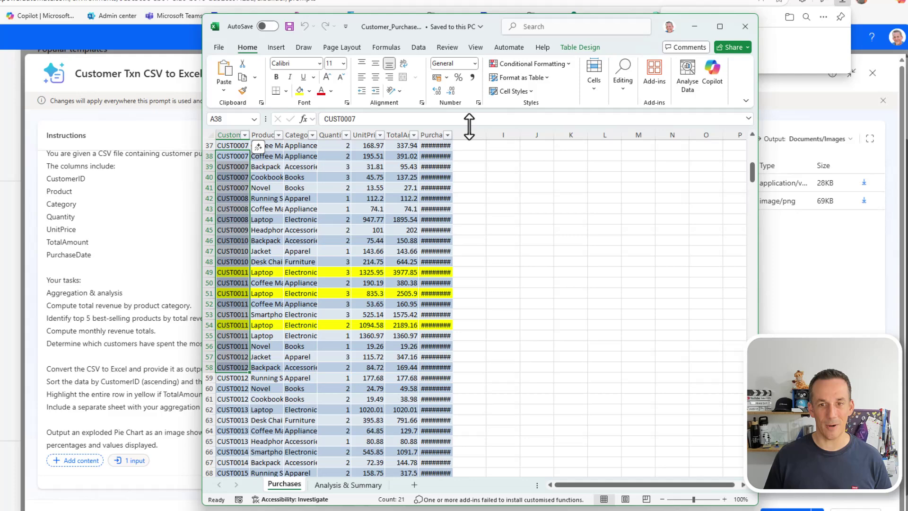
{"action": "double_click", "coordinate": [453, 135]}
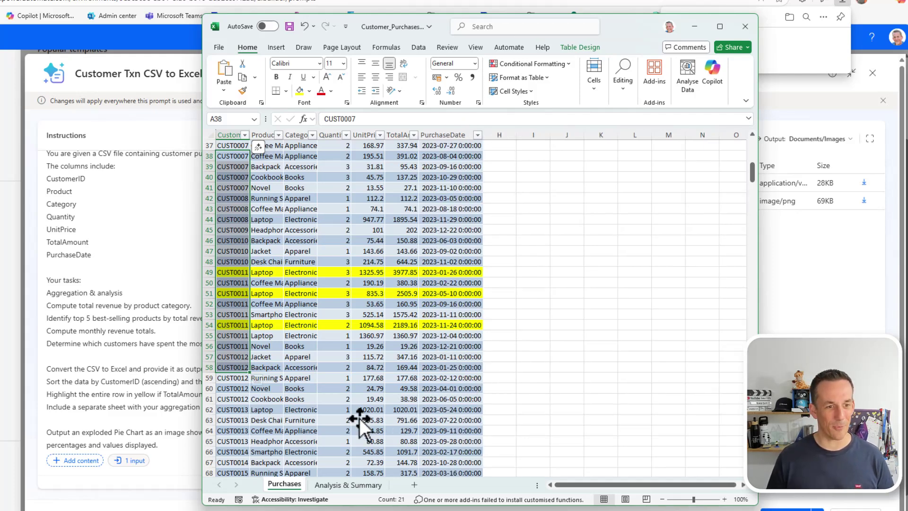
{"action": "left_click_drag", "start_coordinate": [625, 23], "coordinate": [765, 22]}
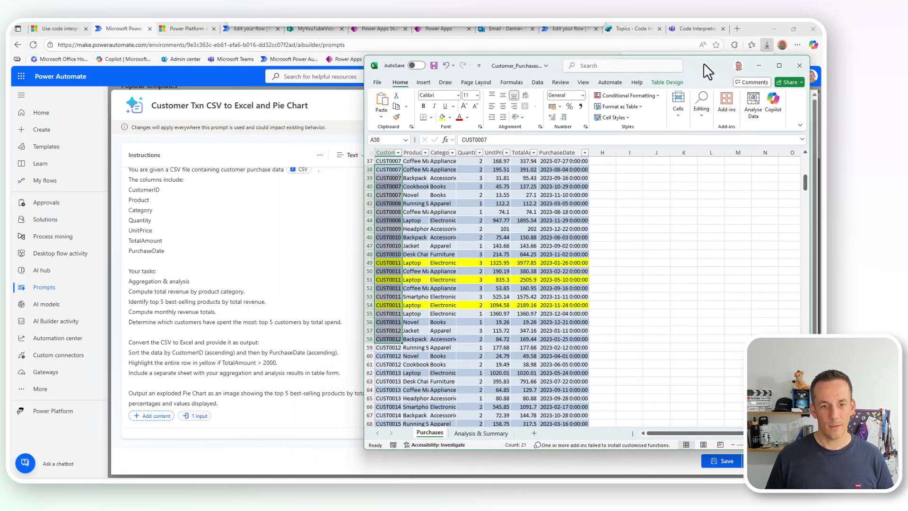
{"action": "left_click_drag", "start_coordinate": [703, 64], "coordinate": [708, 59]}
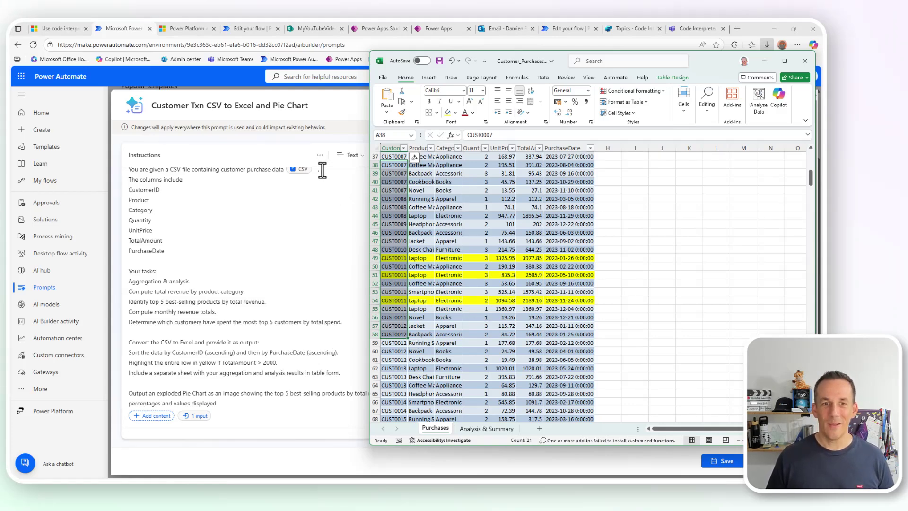
- Switch the prompt instructions from Text to Code and try editing PatternFill on line 12
{"action": "left_click", "coordinate": [335, 214]}
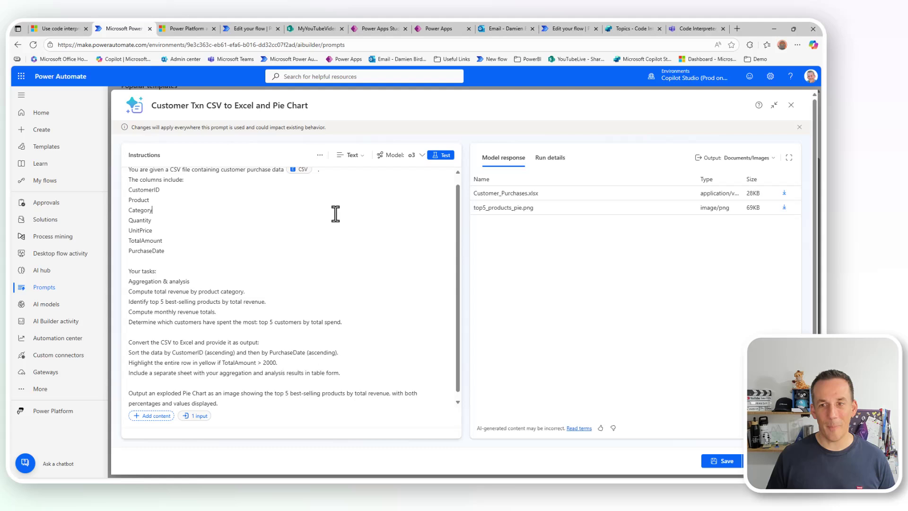
{"action": "left_click", "coordinate": [354, 157]}
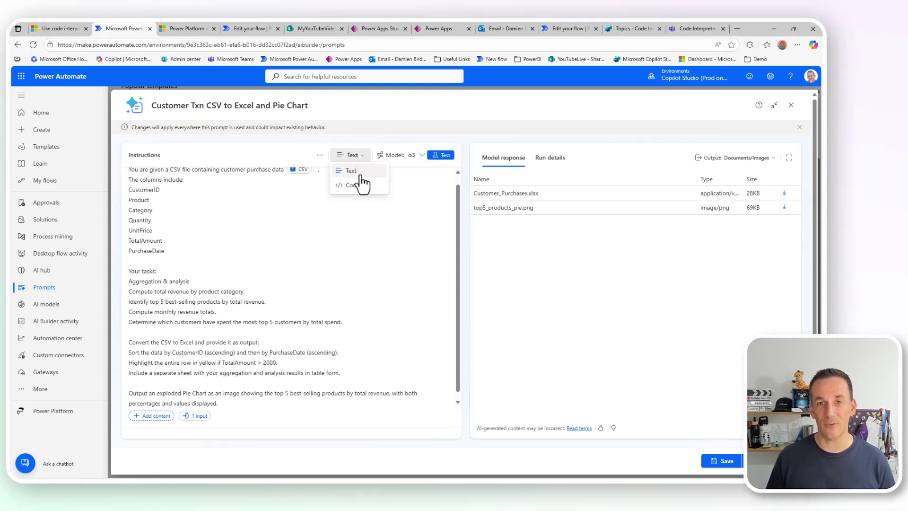
{"action": "left_click", "coordinate": [359, 185]}
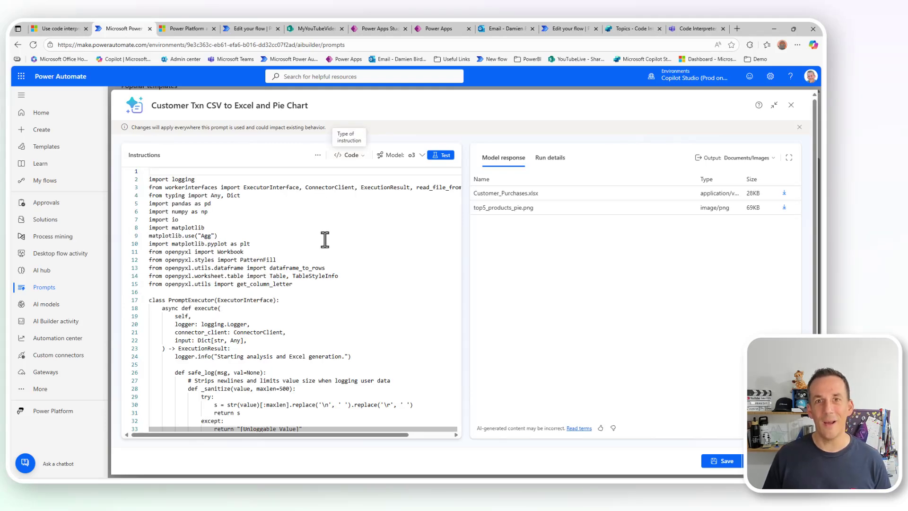
{"action": "double_click", "coordinate": [305, 262]}
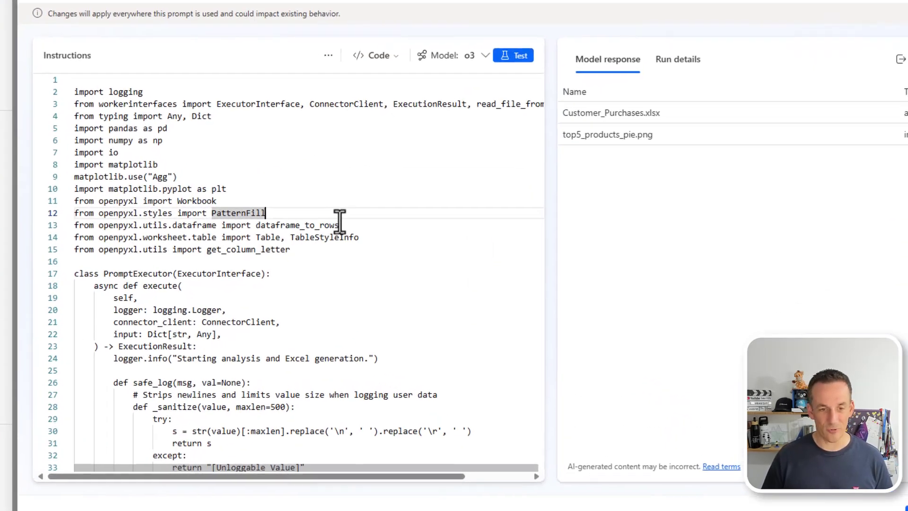
{"action": "key", "text": "BackSpace"}
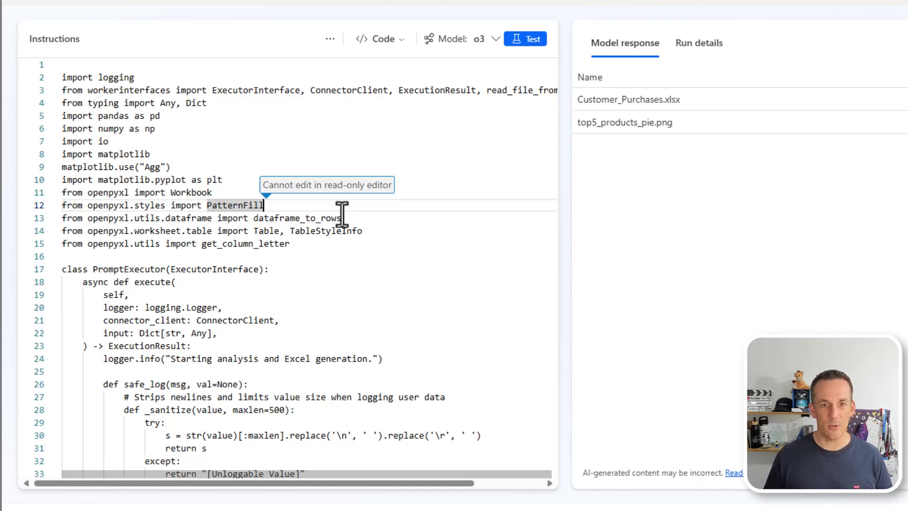
- Switch the prompt instructions from Code back to plain Text
{"action": "left_click", "coordinate": [384, 39]}
{"action": "left_click", "coordinate": [399, 65]}
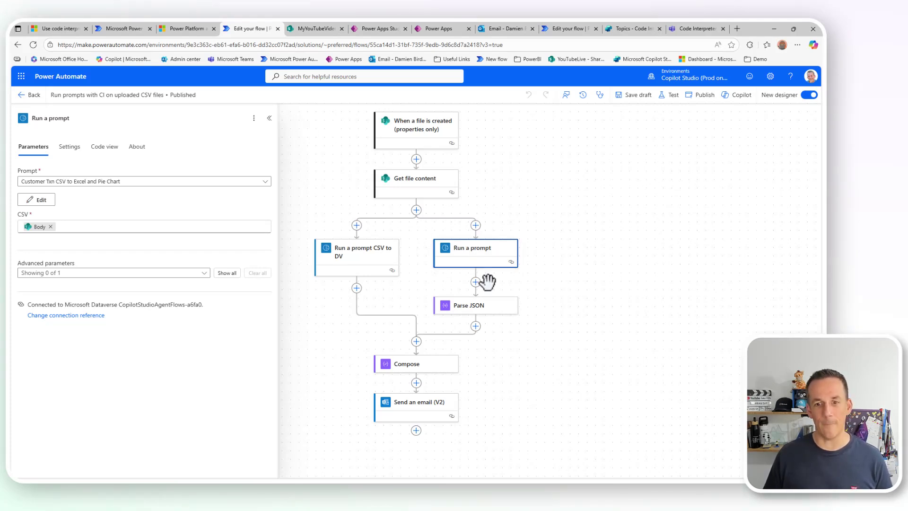
- Inspect the Parse JSON step's schema and the Compose step's settings
{"action": "left_click", "coordinate": [481, 313]}
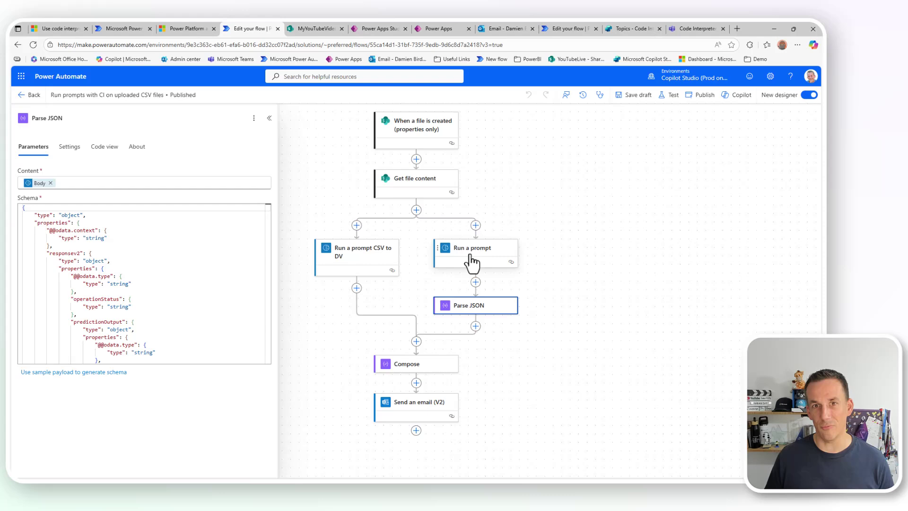
{"action": "left_click", "coordinate": [424, 365]}
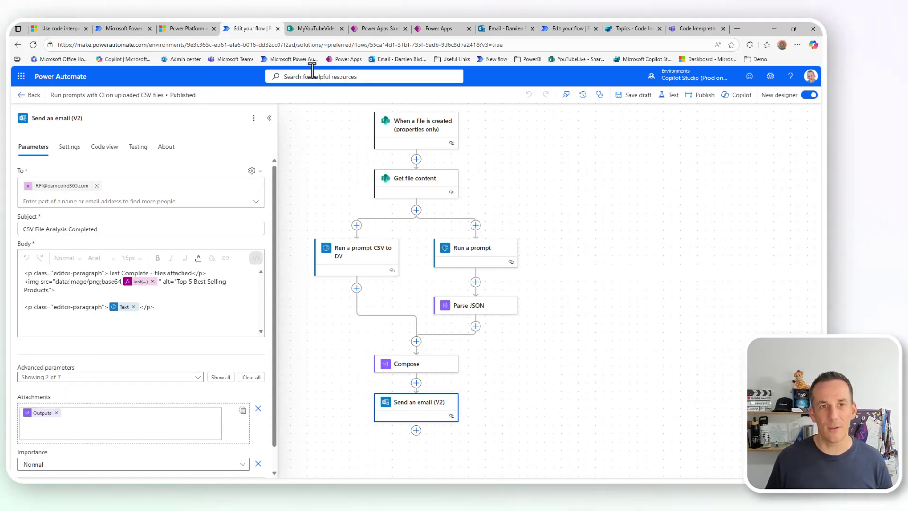
- Drop customer_purchases.csv into the empty CSVs folder to trigger the flow
{"action": "left_click", "coordinate": [314, 31]}
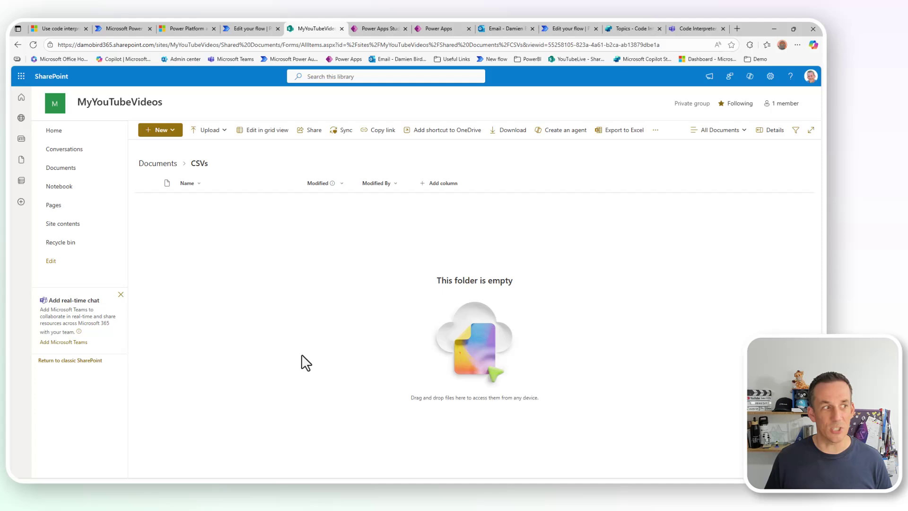
{"action": "left_click_drag", "start_coordinate": [269, 237], "coordinate": [319, 249]}
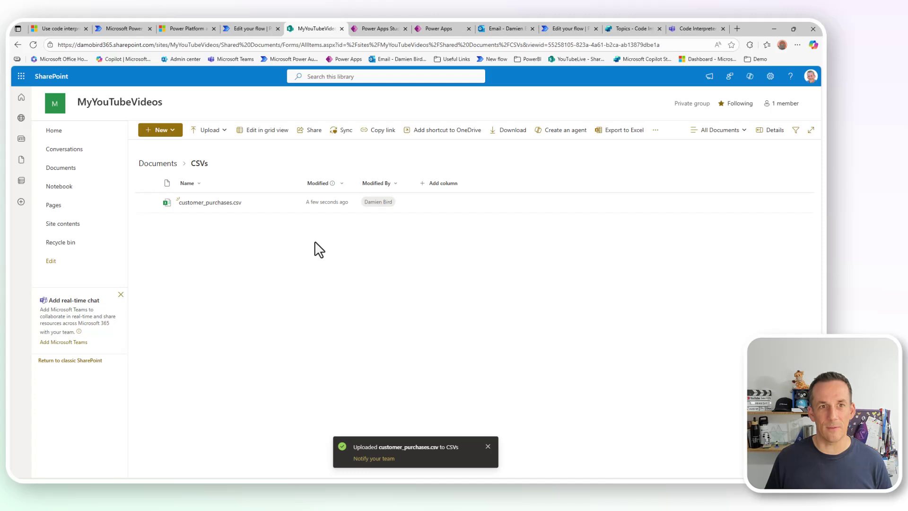
{"action": "key", "text": "ctrl+shift+Tab"}
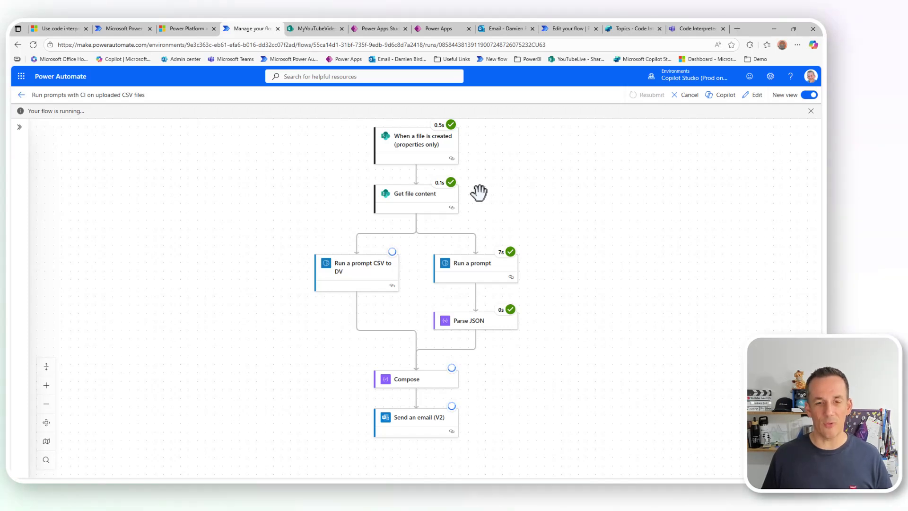
- Refresh the Delete Those Records app repeatedly until it counts all 500 imported records
{"action": "left_click", "coordinate": [371, 30]}
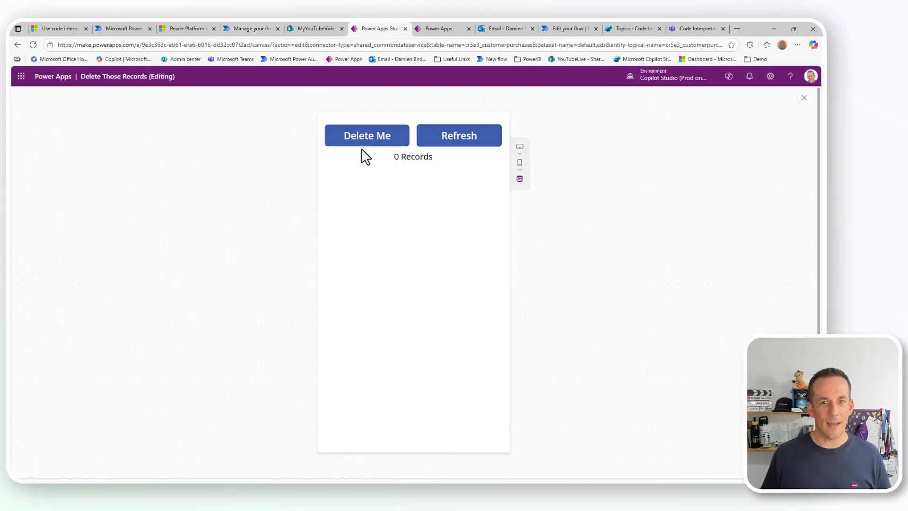
{"action": "left_click", "coordinate": [459, 142]}
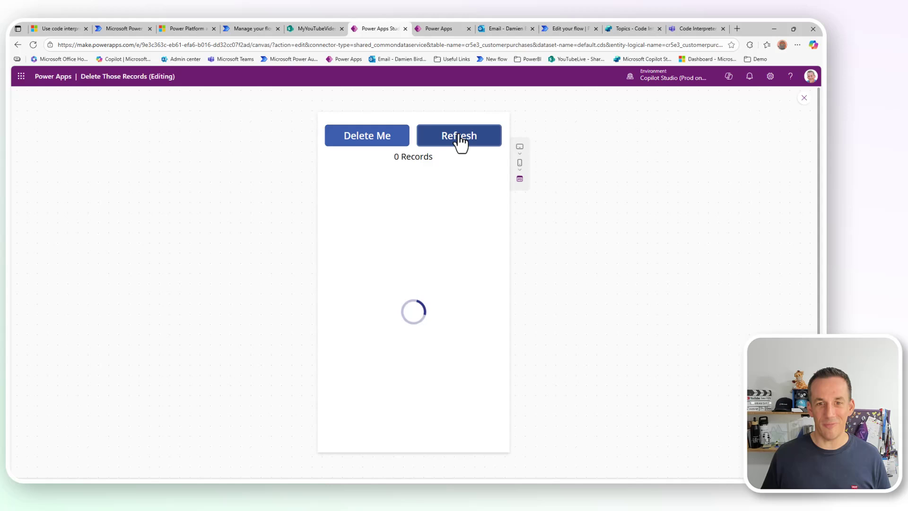
{"action": "left_click", "coordinate": [461, 144]}
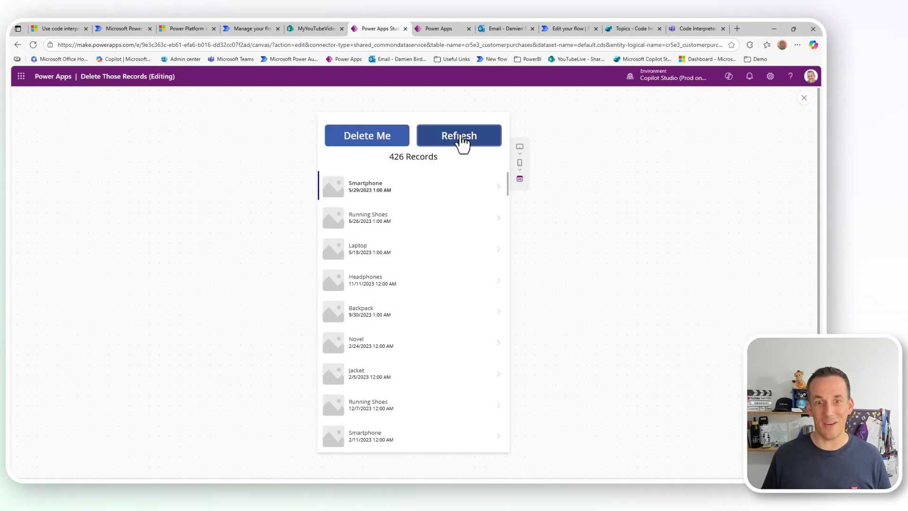
{"action": "left_click", "coordinate": [461, 144]}
{"action": "left_click", "coordinate": [461, 142]}
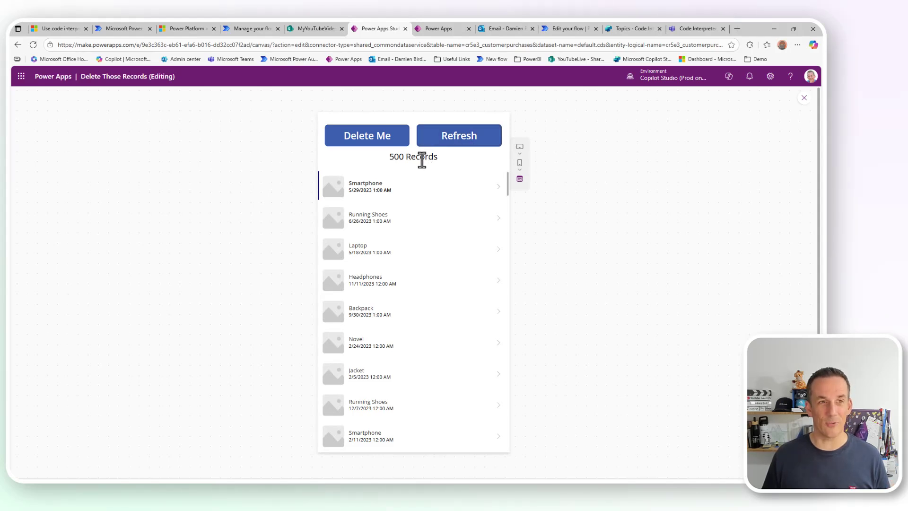
{"action": "left_click", "coordinate": [241, 31]}
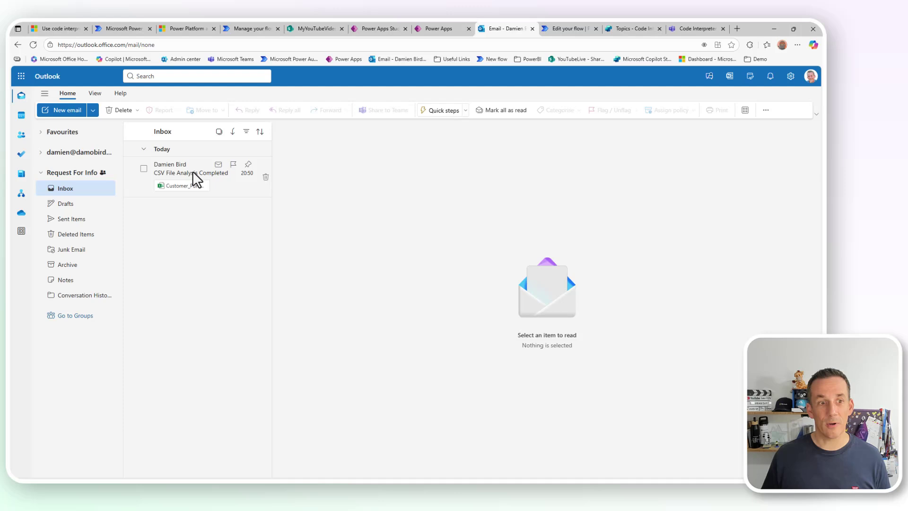
- Open the CSV File Analysis Completed email and preview its Customer_Purchases.xlsx attachment
{"action": "left_click", "coordinate": [192, 172]}
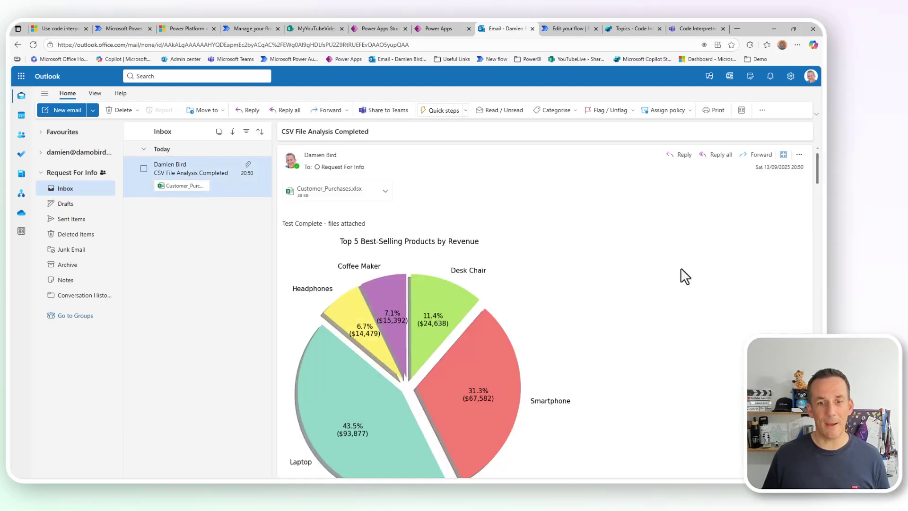
{"action": "scroll", "coordinate": [627, 339], "scroll_direction": "down", "scroll_amount": 2}
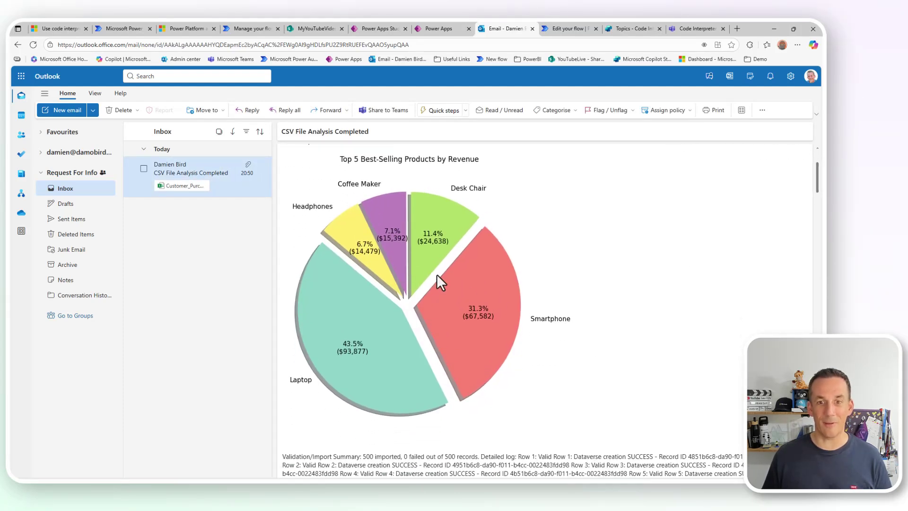
{"action": "scroll", "coordinate": [437, 278], "scroll_direction": "up", "scroll_amount": 1}
{"action": "scroll", "coordinate": [407, 249], "scroll_direction": "up", "scroll_amount": 1}
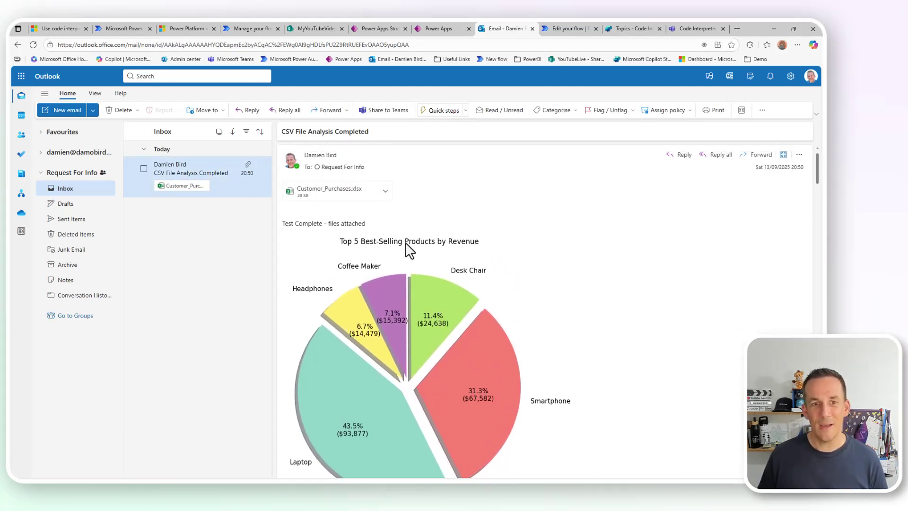
{"action": "left_click", "coordinate": [340, 191]}
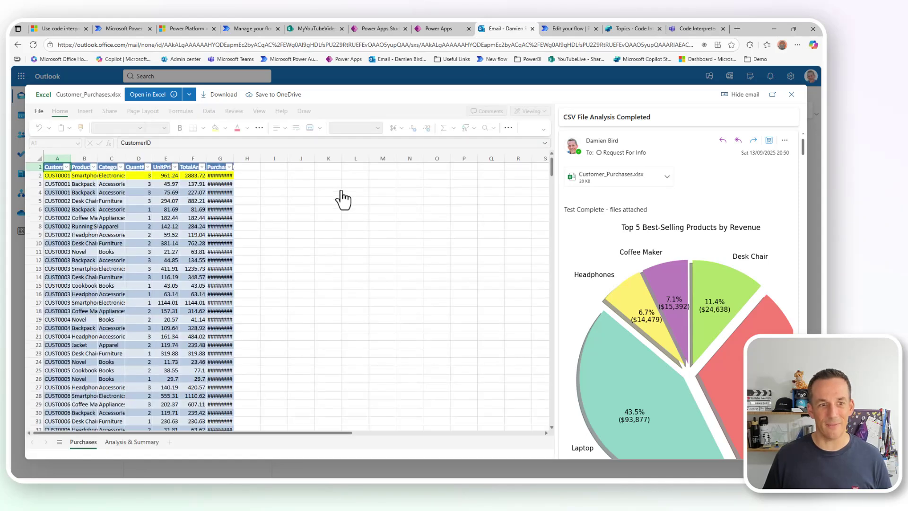
- Scroll through the Purchases sheet, then view the Analysis & Summary sheet
{"action": "scroll", "coordinate": [186, 242], "scroll_direction": "down", "scroll_amount": 5}
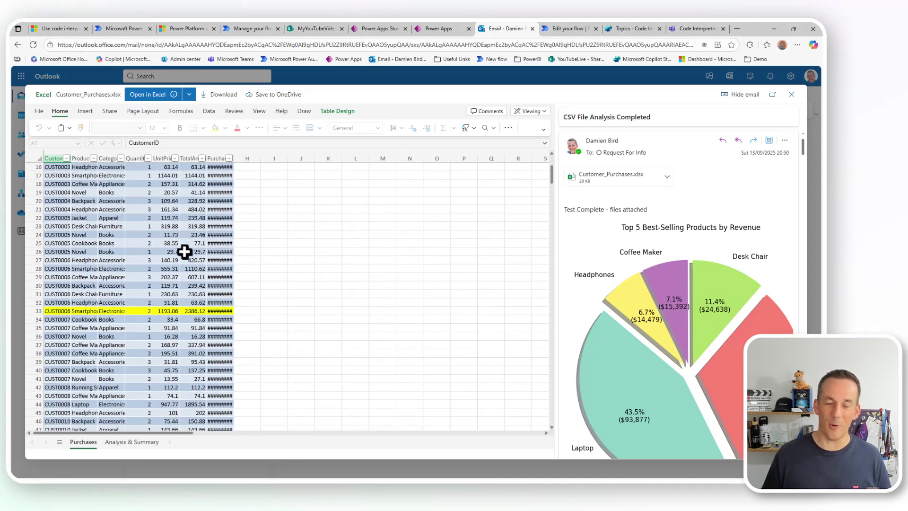
{"action": "scroll", "coordinate": [187, 260], "scroll_direction": "down", "scroll_amount": 5}
{"action": "scroll", "coordinate": [187, 265], "scroll_direction": "down", "scroll_amount": 10}
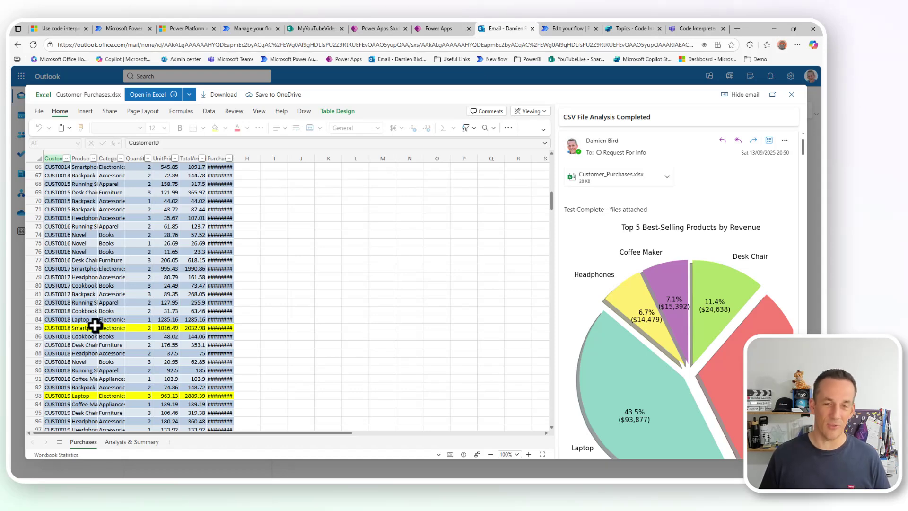
{"action": "left_click", "coordinate": [118, 442]}
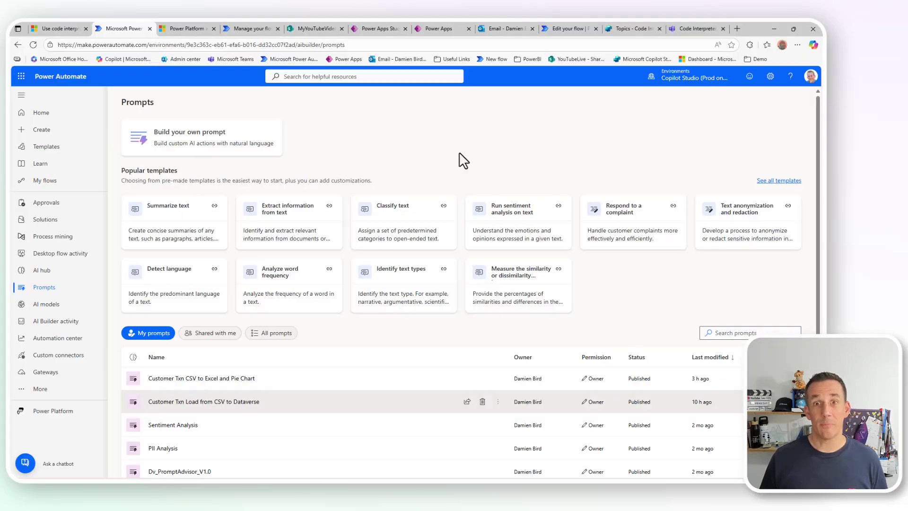
- Open the Customer Txn Load from CSV to Dataverse prompt and scroll through its instructions
{"action": "left_click", "coordinate": [206, 403]}
{"action": "scroll", "coordinate": [282, 303], "scroll_direction": "up", "scroll_amount": 2}
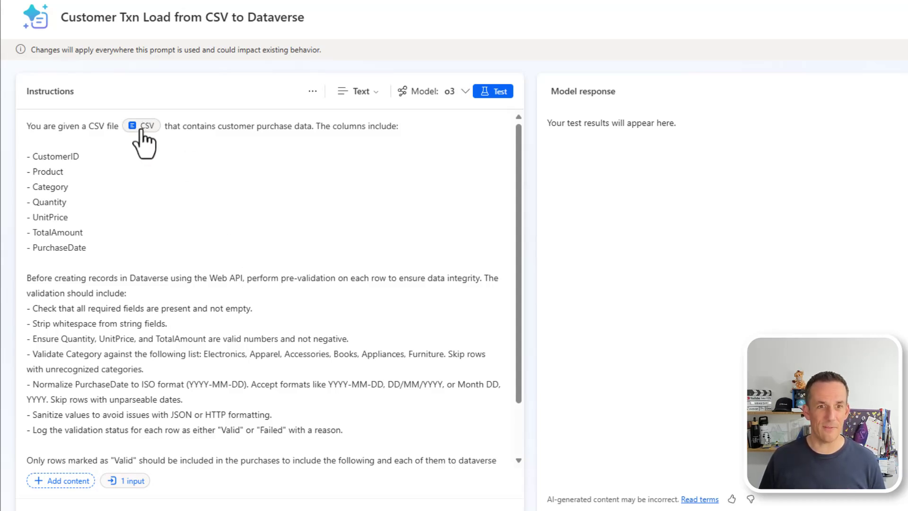
{"action": "scroll", "coordinate": [94, 263], "scroll_direction": "down", "scroll_amount": 3}
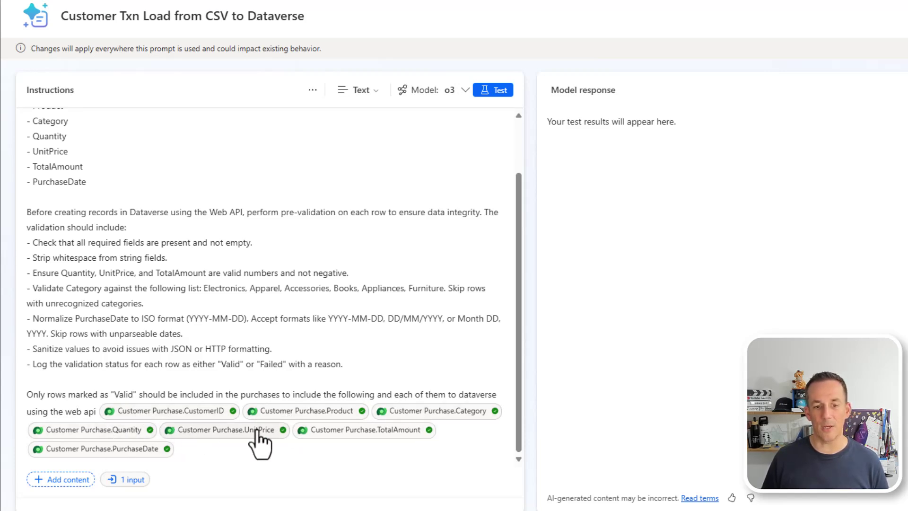
- Type / after the PurchaseDate chip and list the Dataverse tables available to reference
{"action": "left_click", "coordinate": [270, 462]}
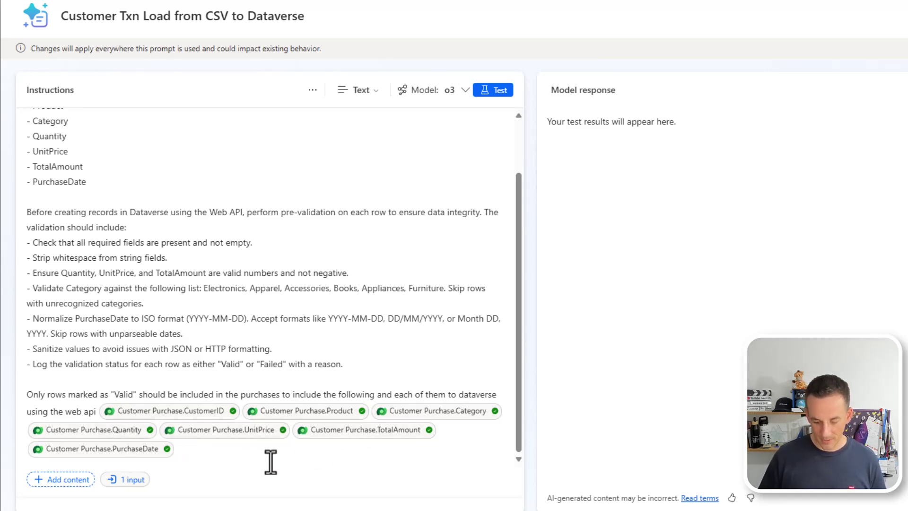
{"action": "type", "text": "/"}
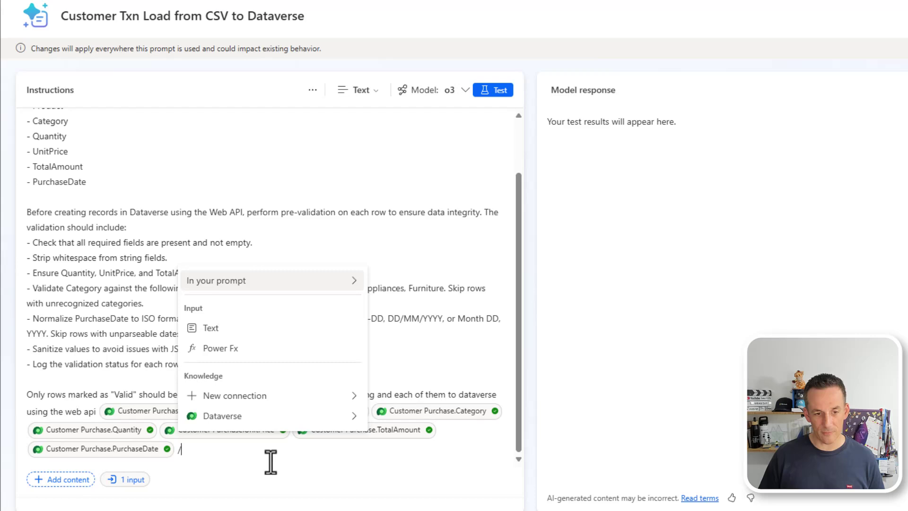
{"action": "left_click", "coordinate": [294, 416]}
{"action": "scroll", "coordinate": [286, 307], "scroll_direction": "down", "scroll_amount": 3}
{"action": "scroll", "coordinate": [287, 346], "scroll_direction": "down", "scroll_amount": 10}
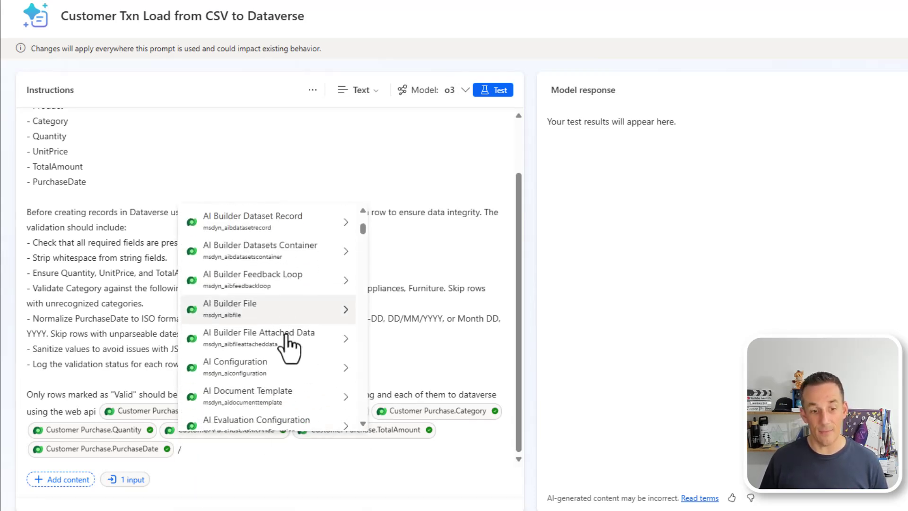
{"action": "scroll", "coordinate": [362, 354], "scroll_direction": "down", "scroll_amount": 15}
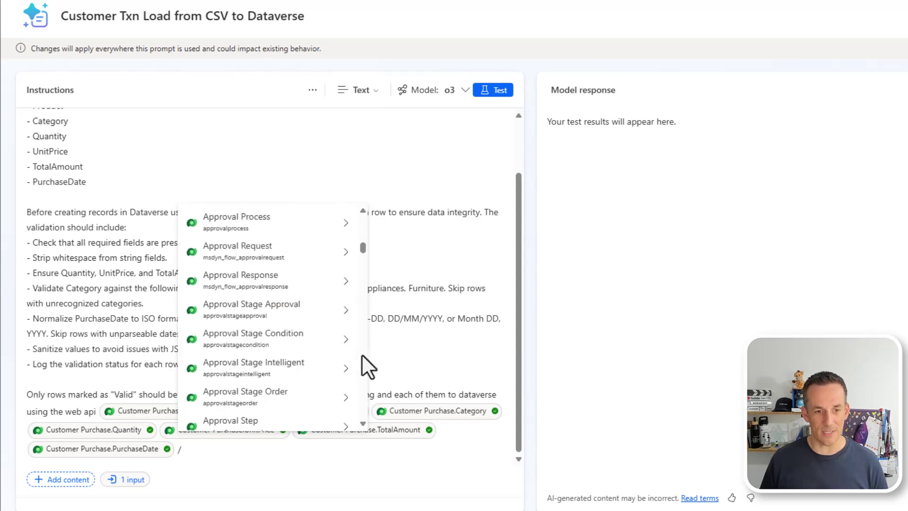
{"action": "scroll", "coordinate": [361, 354], "scroll_direction": "down", "scroll_amount": 12}
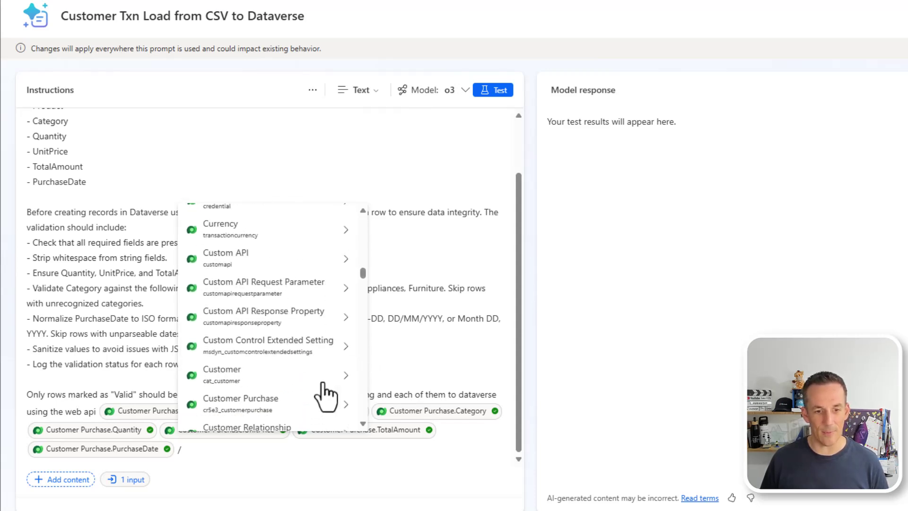
- Browse the Customer Purchase table's fields, selecting Status
{"action": "left_click", "coordinate": [344, 404]}
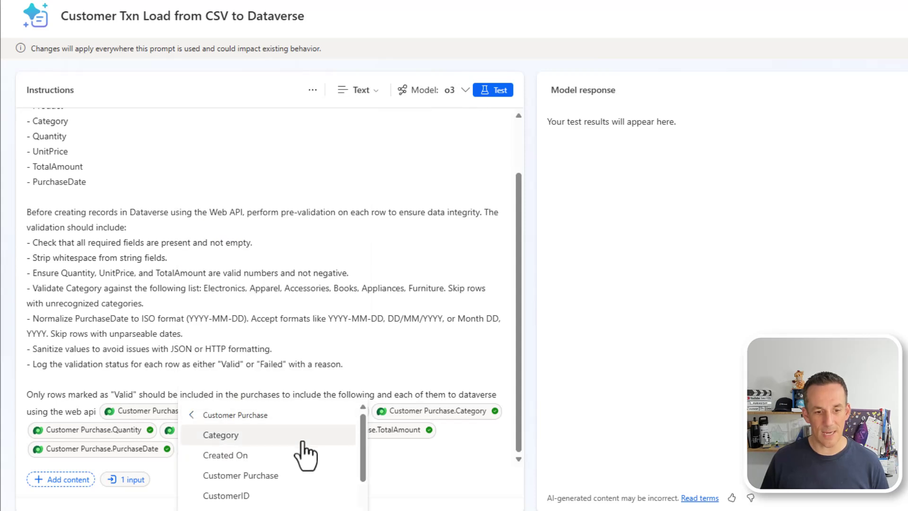
{"action": "scroll", "coordinate": [293, 466], "scroll_direction": "down", "scroll_amount": 10}
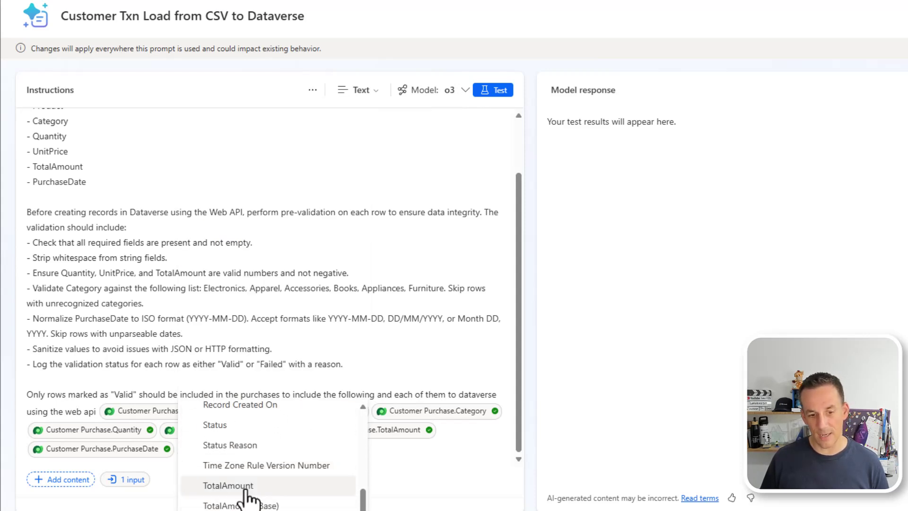
{"action": "left_click", "coordinate": [240, 431]}
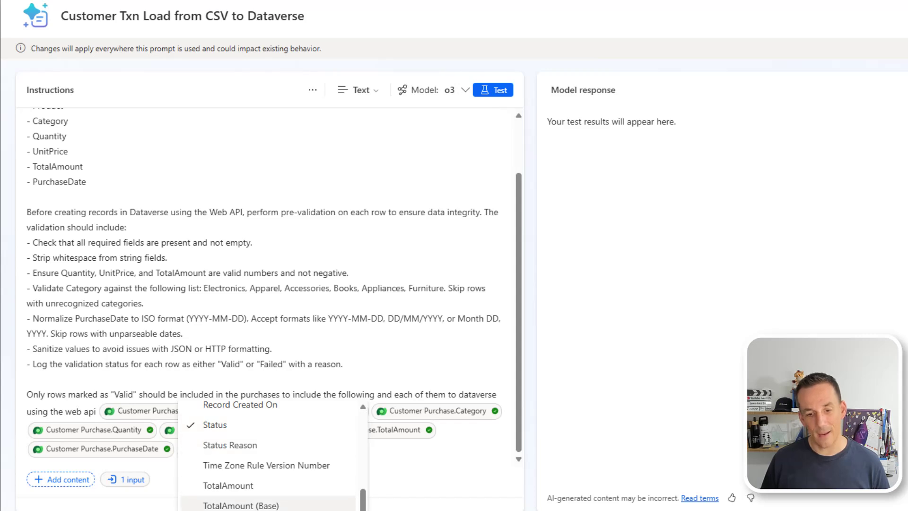
{"action": "scroll", "coordinate": [267, 473], "scroll_direction": "down", "scroll_amount": 3}
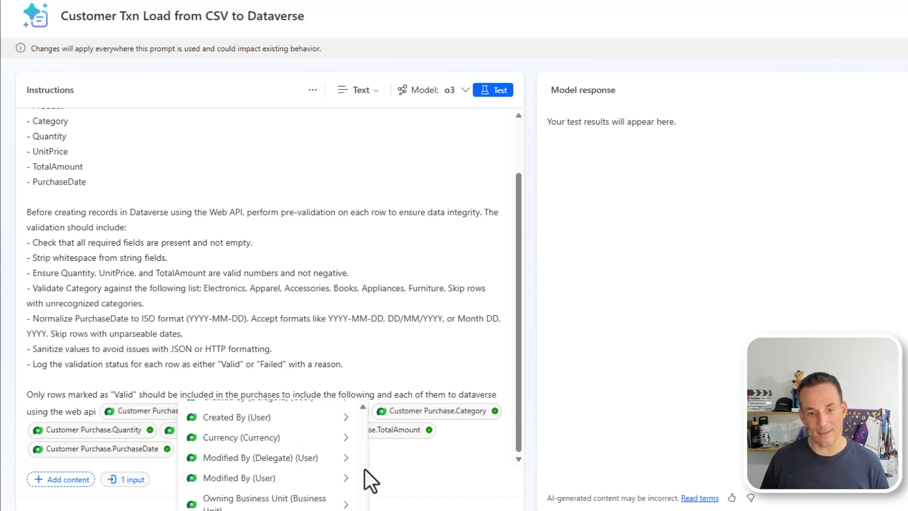
{"action": "left_click", "coordinate": [397, 341]}
{"action": "scroll", "coordinate": [397, 342], "scroll_direction": "up", "scroll_amount": 2}
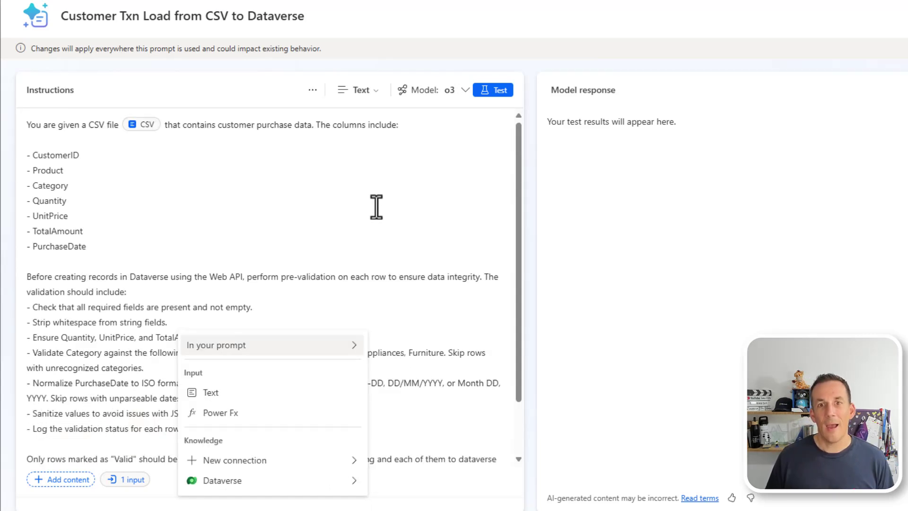
- Switch the prompt instructions to Code format and scroll through the Python that validates CSV rows for Dataverse
{"action": "left_click", "coordinate": [372, 91]}
{"action": "left_click", "coordinate": [362, 135]}
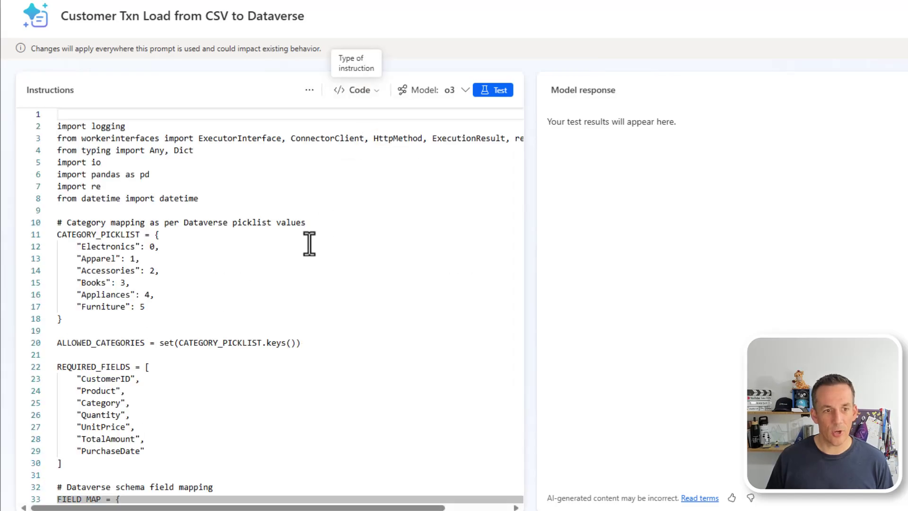
{"action": "scroll", "coordinate": [298, 284], "scroll_direction": "down", "scroll_amount": 8}
{"action": "scroll", "coordinate": [299, 303], "scroll_direction": "down", "scroll_amount": 9}
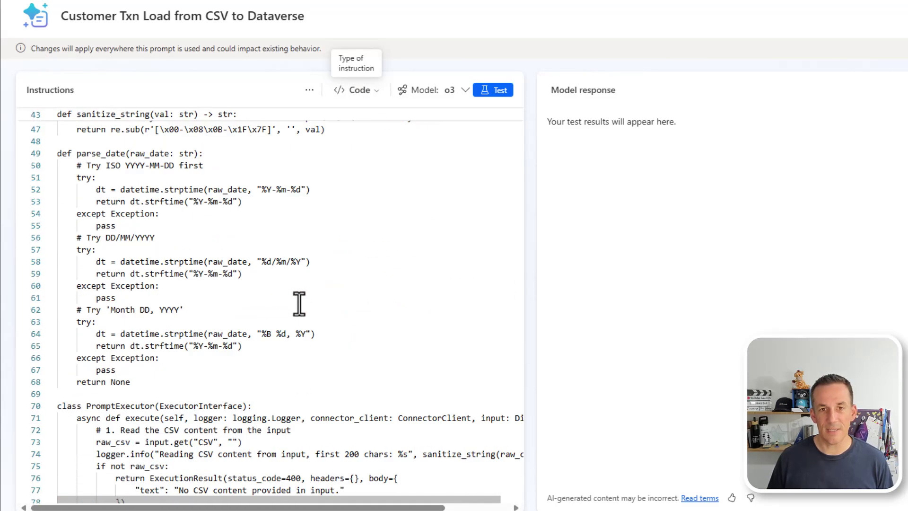
{"action": "scroll", "coordinate": [299, 309], "scroll_direction": "down", "scroll_amount": 12}
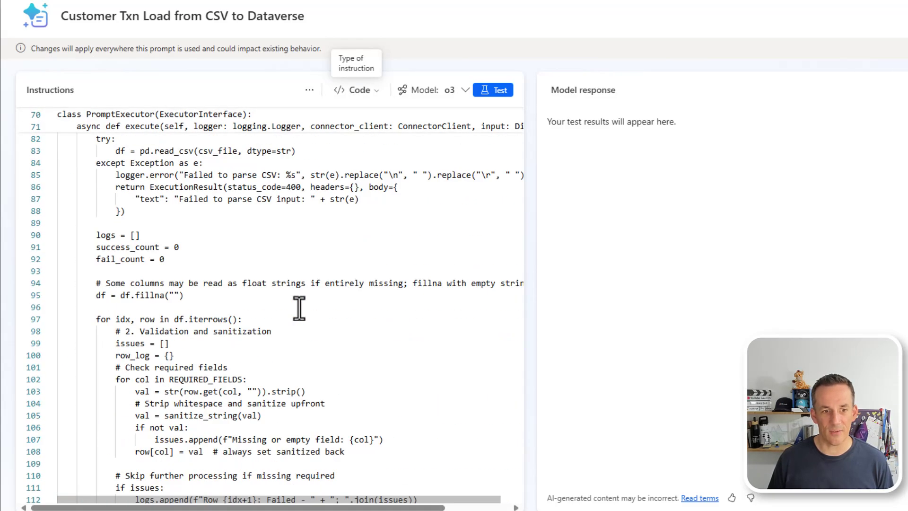
{"action": "scroll", "coordinate": [299, 309], "scroll_direction": "down", "scroll_amount": 6}
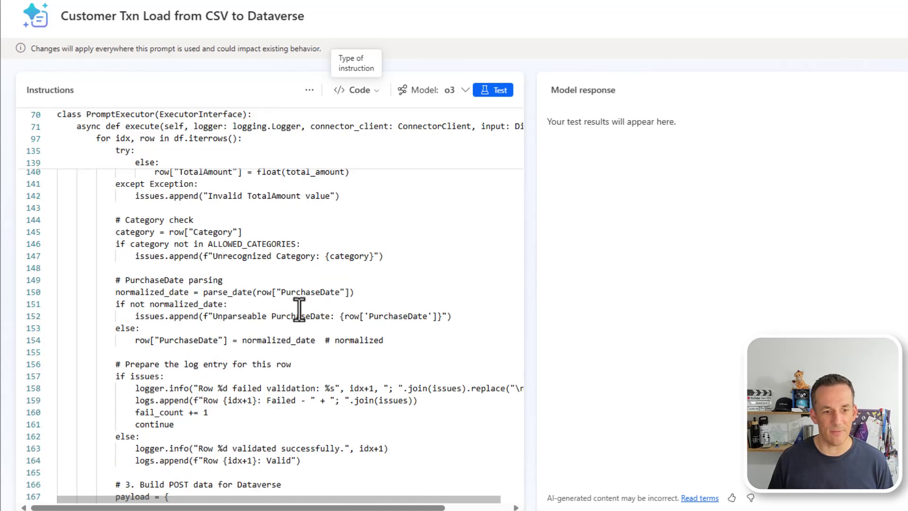
{"action": "scroll", "coordinate": [299, 312], "scroll_direction": "down", "scroll_amount": 4}
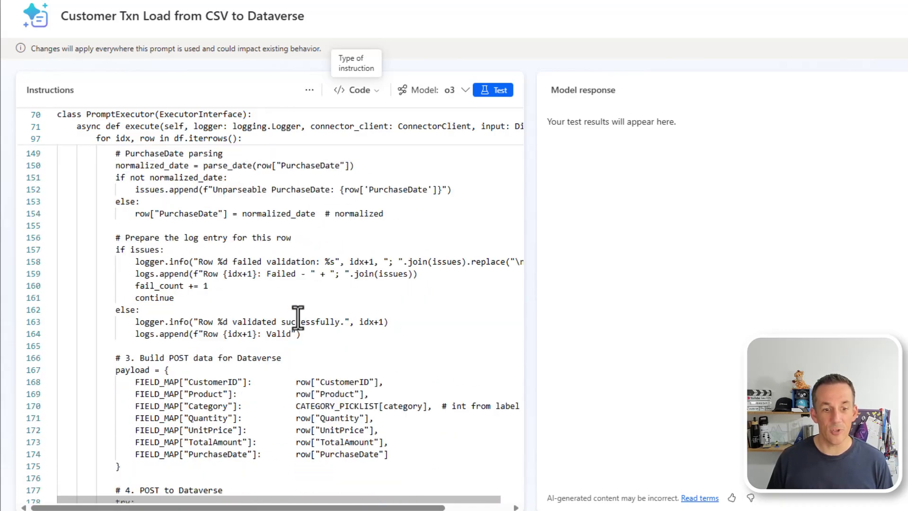
{"action": "scroll", "coordinate": [299, 316], "scroll_direction": "down", "scroll_amount": 3}
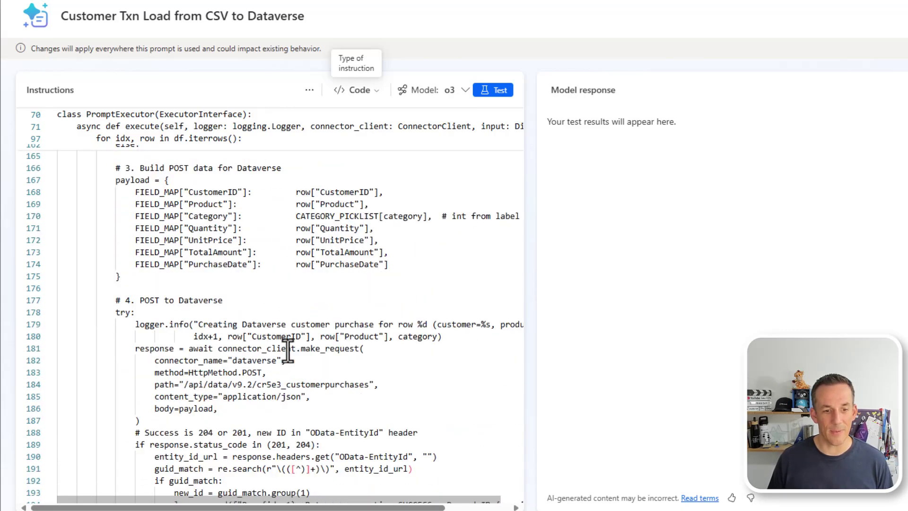
{"action": "left_click_drag", "start_coordinate": [184, 385], "coordinate": [370, 384]}
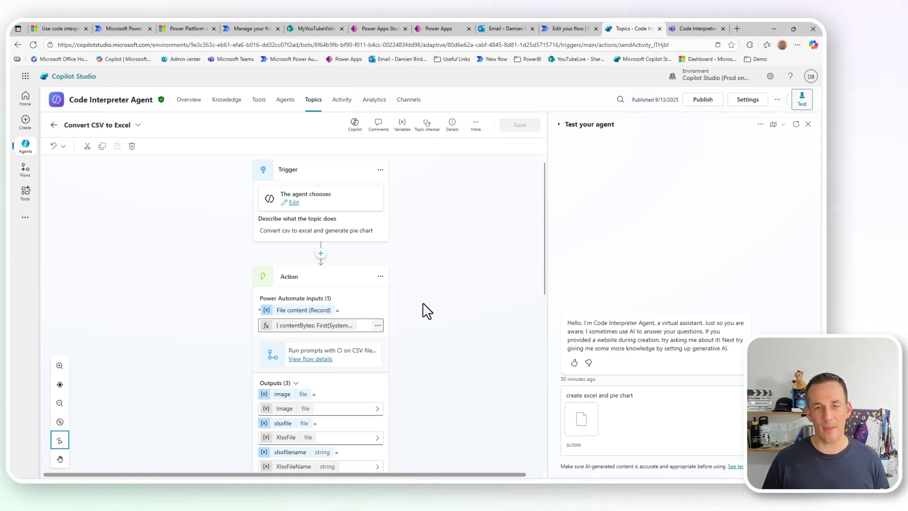
{"action": "scroll", "coordinate": [426, 310], "scroll_direction": "right", "scroll_amount": 2}
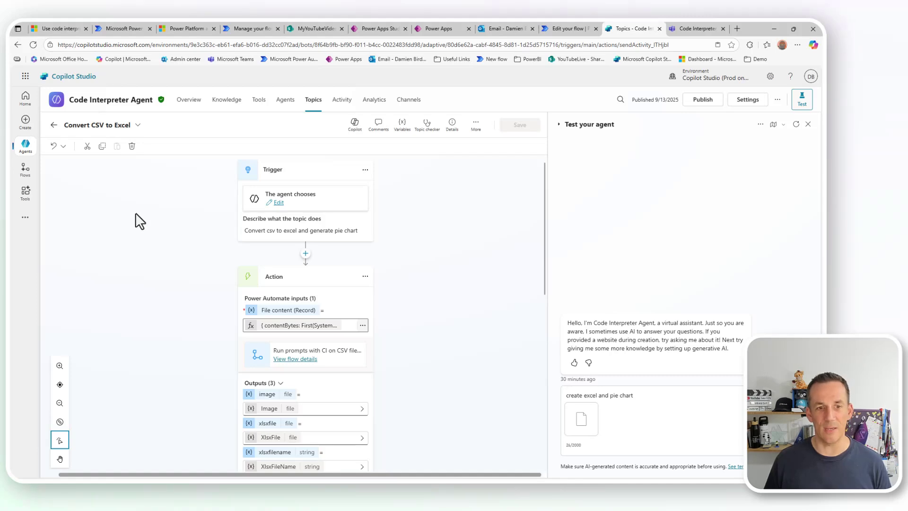
{"action": "scroll", "coordinate": [196, 237], "scroll_direction": "left", "scroll_amount": 2}
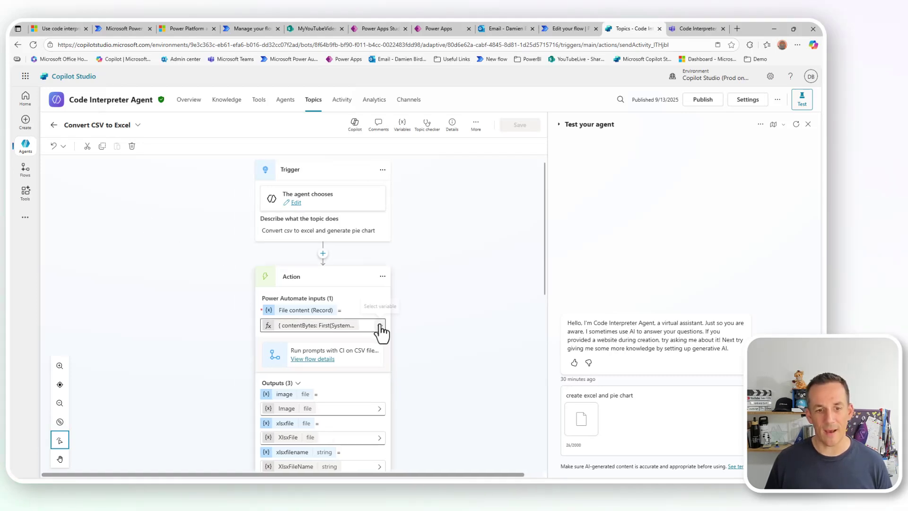
{"action": "scroll", "coordinate": [381, 331], "scroll_direction": "down", "scroll_amount": 2}
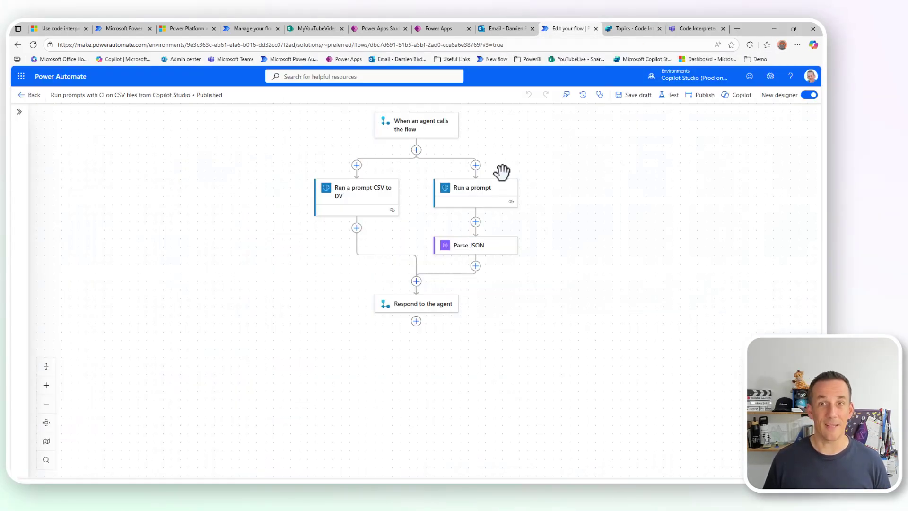
- Inspect the parameters of the agent trigger, Run a prompt CSV to DV, Run a prompt, and Parse JSON
{"action": "left_click", "coordinate": [425, 136]}
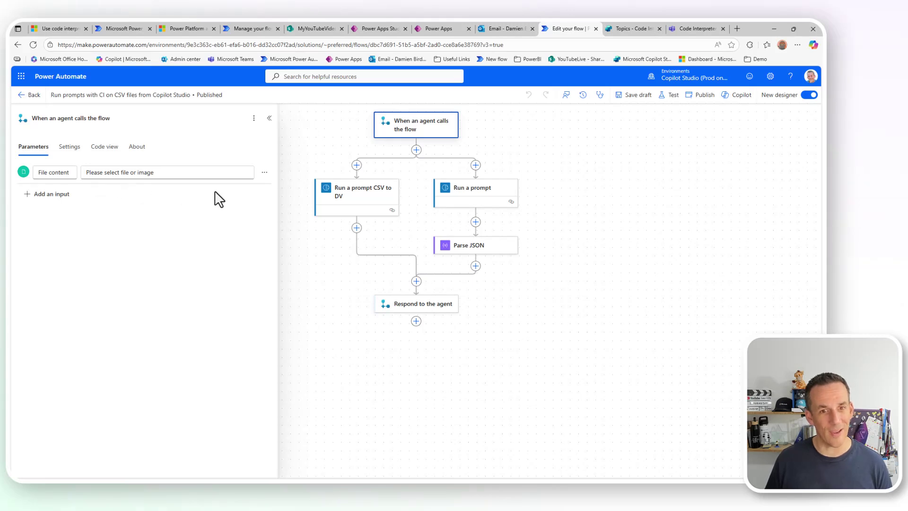
{"action": "left_click", "coordinate": [366, 198]}
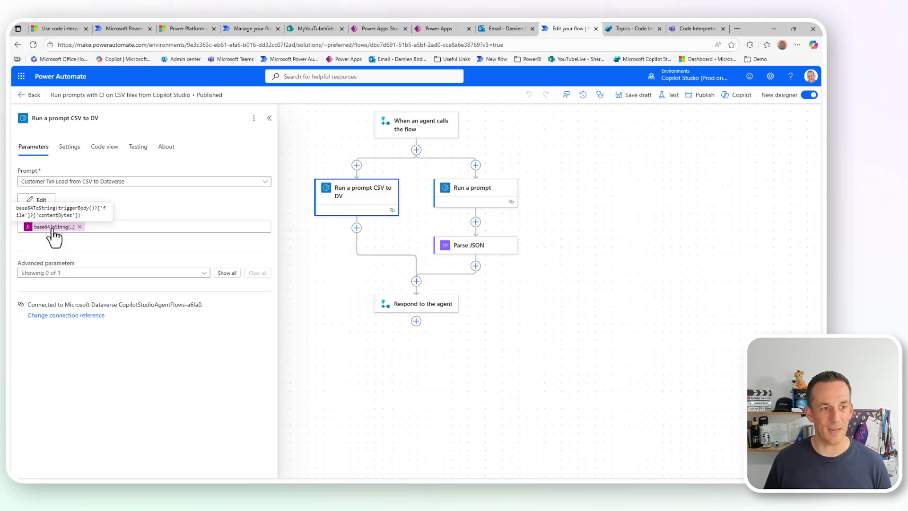
{"action": "left_click", "coordinate": [475, 199]}
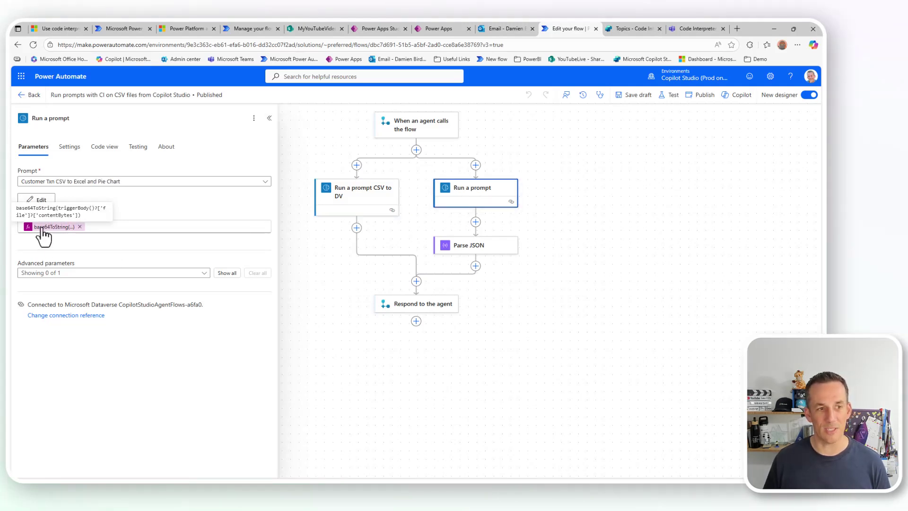
{"action": "left_click", "coordinate": [492, 248]}
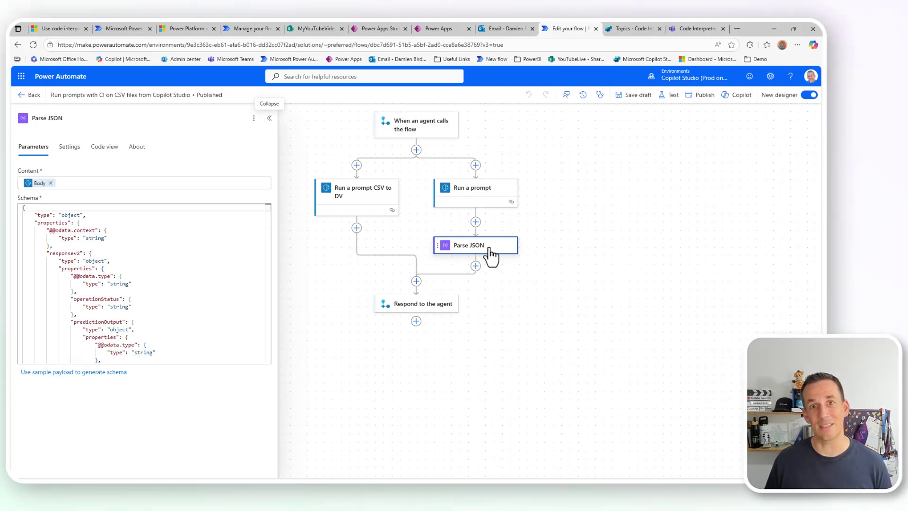
- View the Respond to the agent outputs Image, XlsxFile and XlsxFileName, then return to the Topics - Code Interpreter tab
{"action": "left_click", "coordinate": [423, 312]}
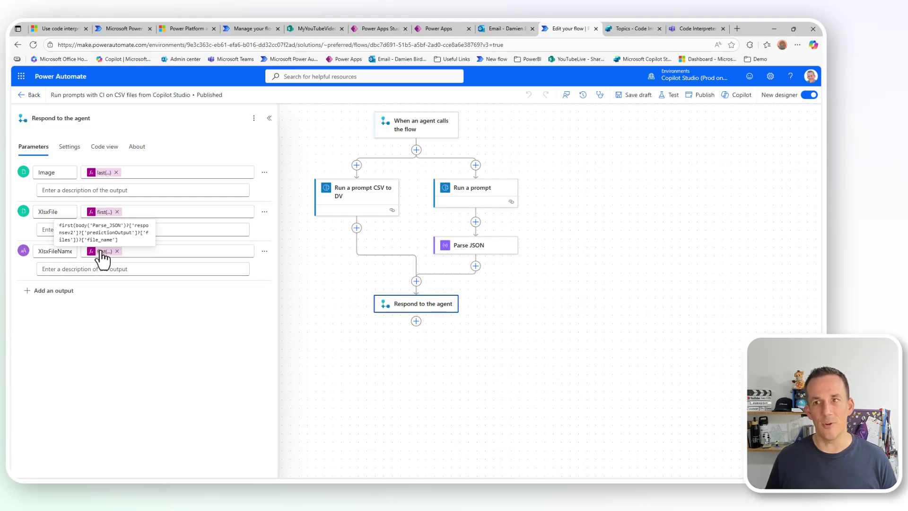
{"action": "left_click", "coordinate": [634, 28]}
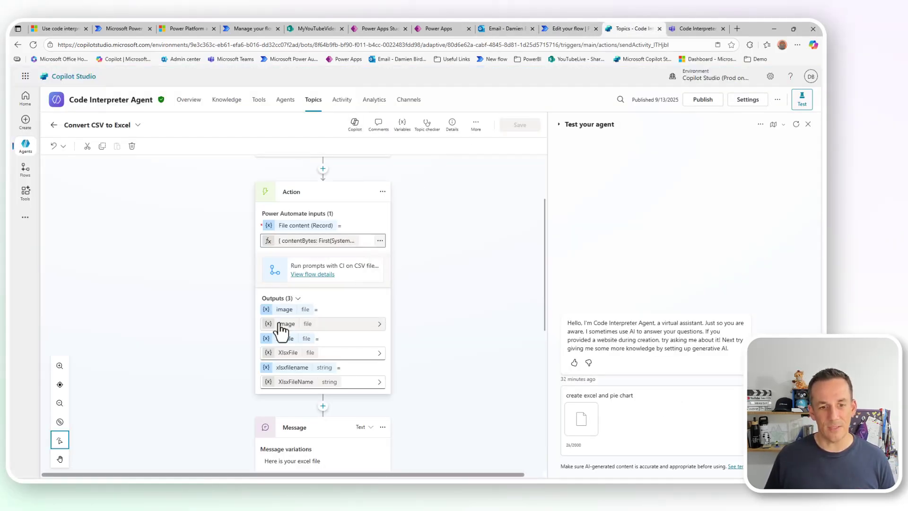
- Inspect both Message nodes' File properties: XlsxFile named XlsxFileName, and the Image pie chart
{"action": "scroll", "coordinate": [284, 386], "scroll_direction": "down", "scroll_amount": 4}
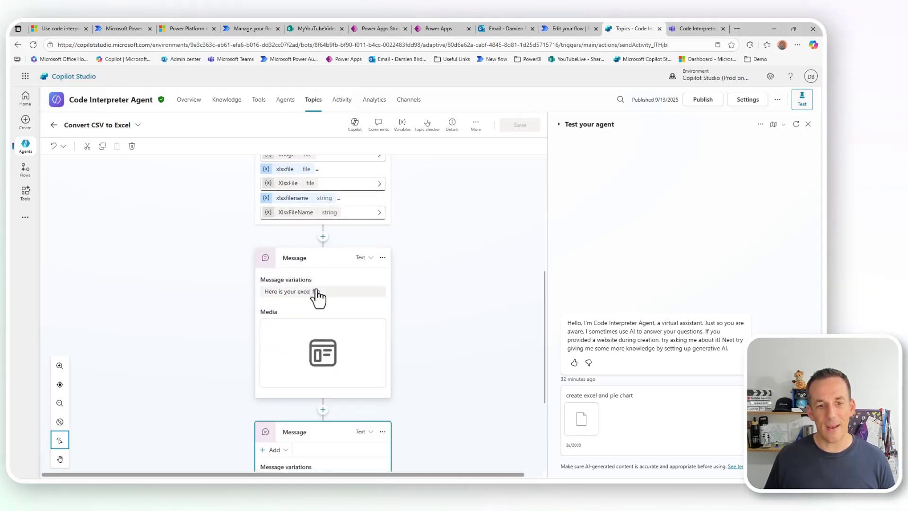
{"action": "left_click", "coordinate": [320, 353]}
{"action": "left_click", "coordinate": [315, 364]}
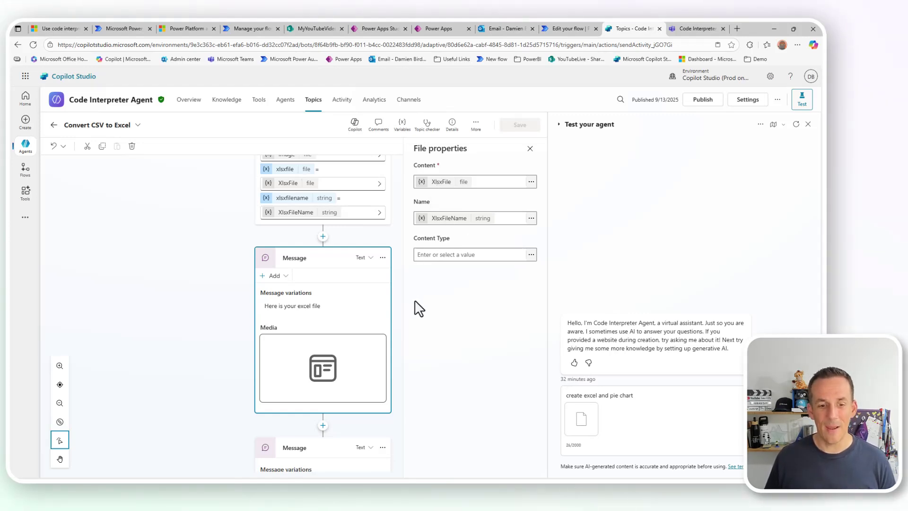
{"action": "scroll", "coordinate": [359, 435], "scroll_direction": "down", "scroll_amount": 3}
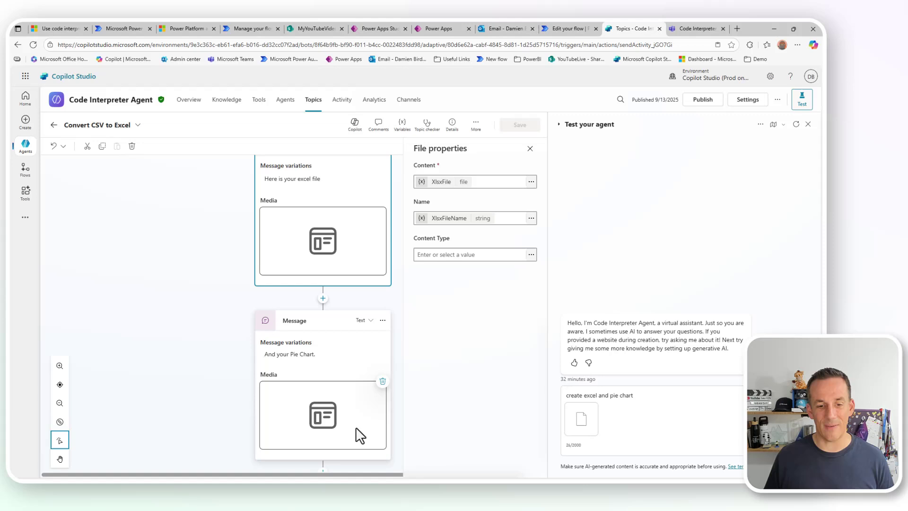
{"action": "left_click", "coordinate": [313, 419]}
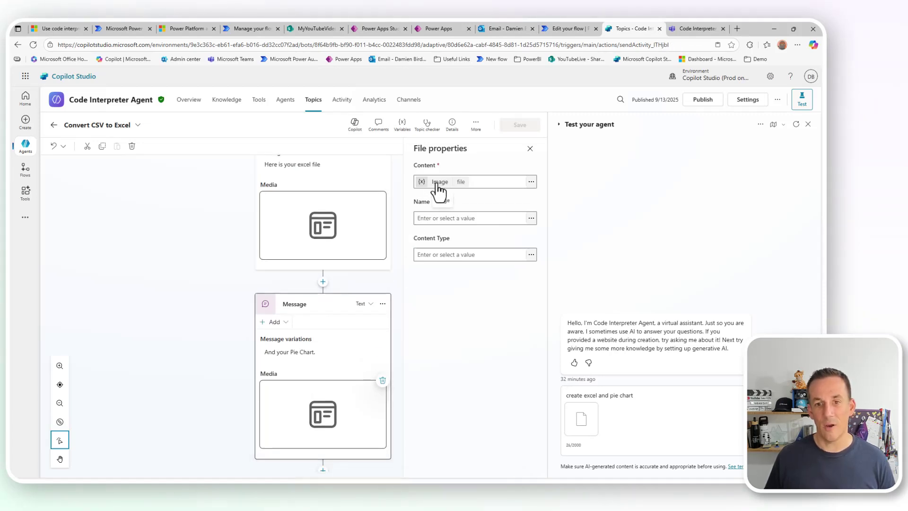
{"action": "left_click", "coordinate": [652, 399]}
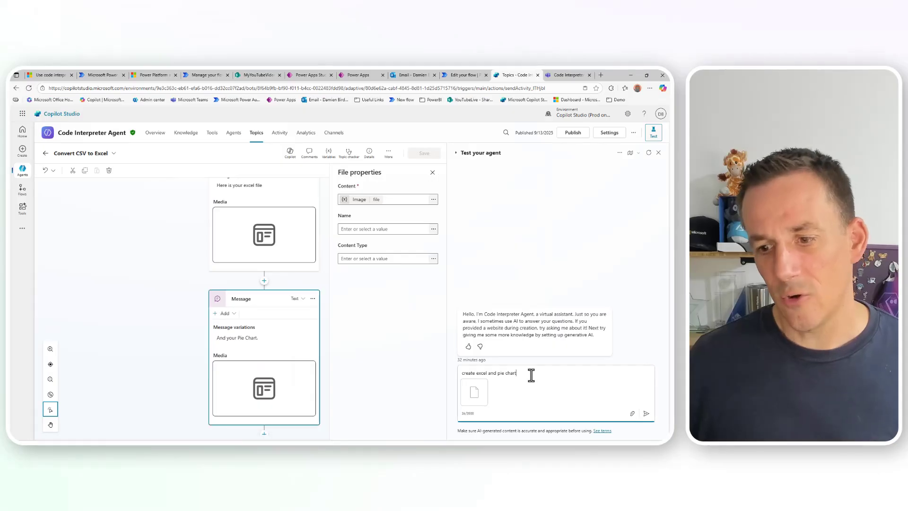
- Send the create excel and pie chart request with customer_purchases.csv, then view the flow's 28-day run history
{"action": "left_click", "coordinate": [646, 414]}
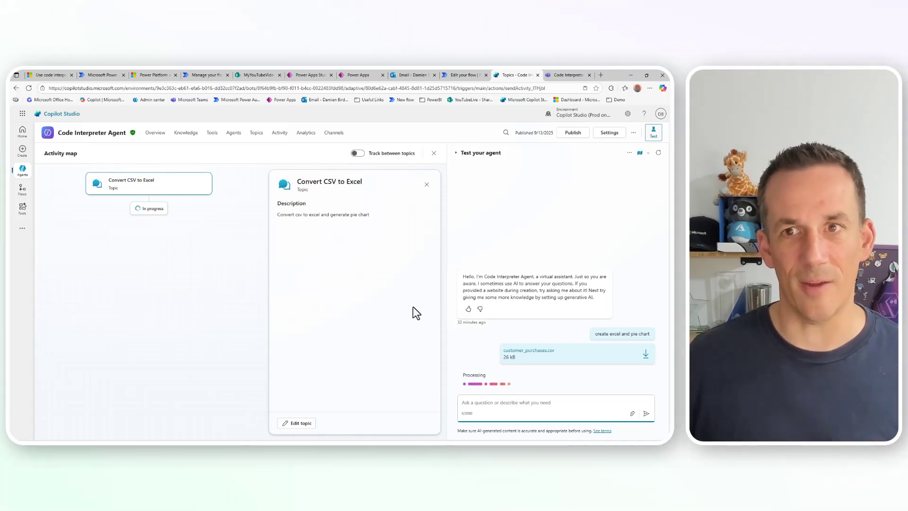
{"action": "left_click", "coordinate": [465, 74]}
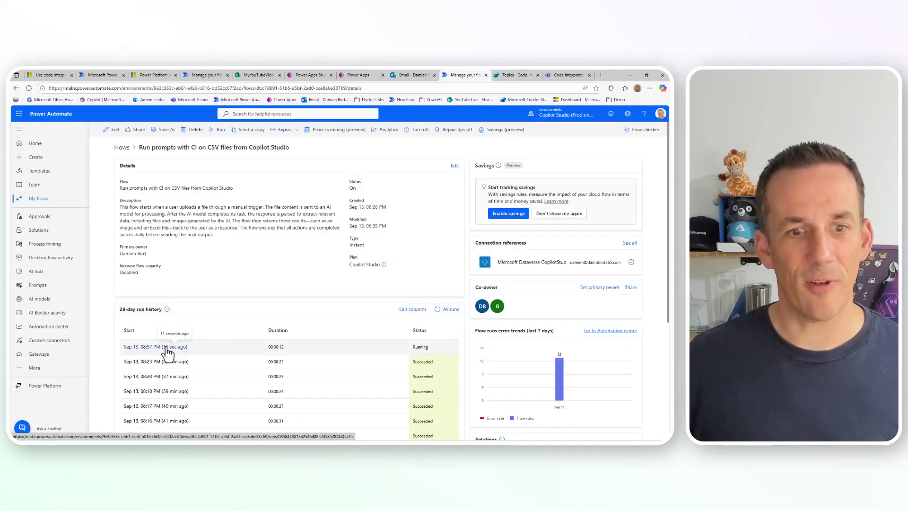
- Open the newest flow run's details to confirm every step succeeded
{"action": "left_click", "coordinate": [167, 348]}
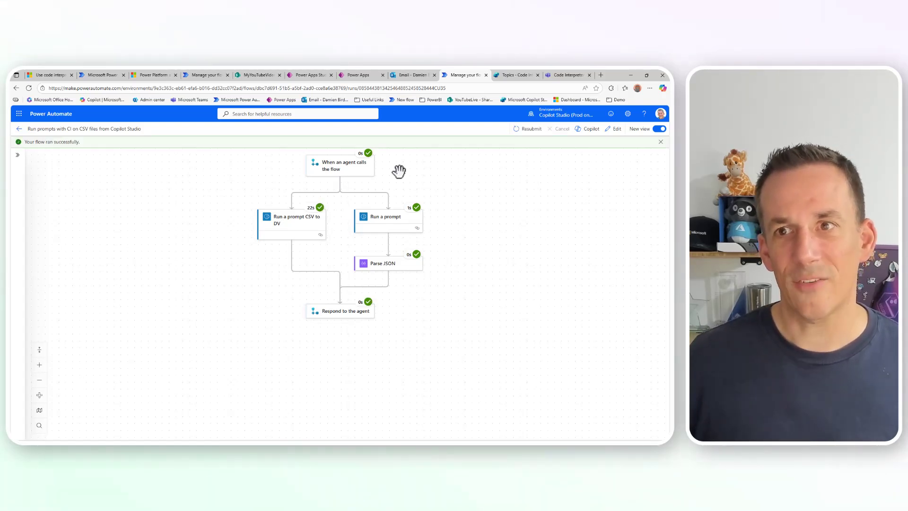
- Download Customer_Purchases.xlsx from the test chat, open it in Excel, scroll the purchases sheet, and close it
{"action": "left_click", "coordinate": [517, 76]}
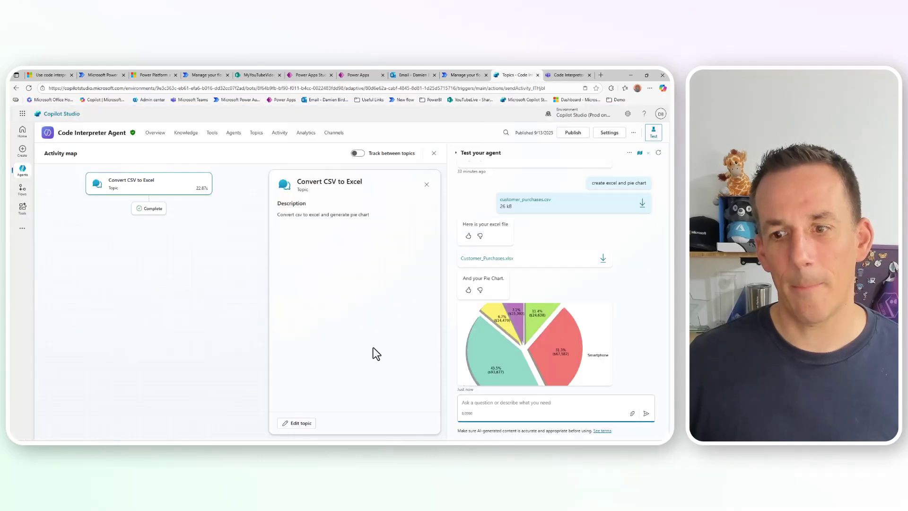
{"action": "left_click", "coordinate": [602, 260]}
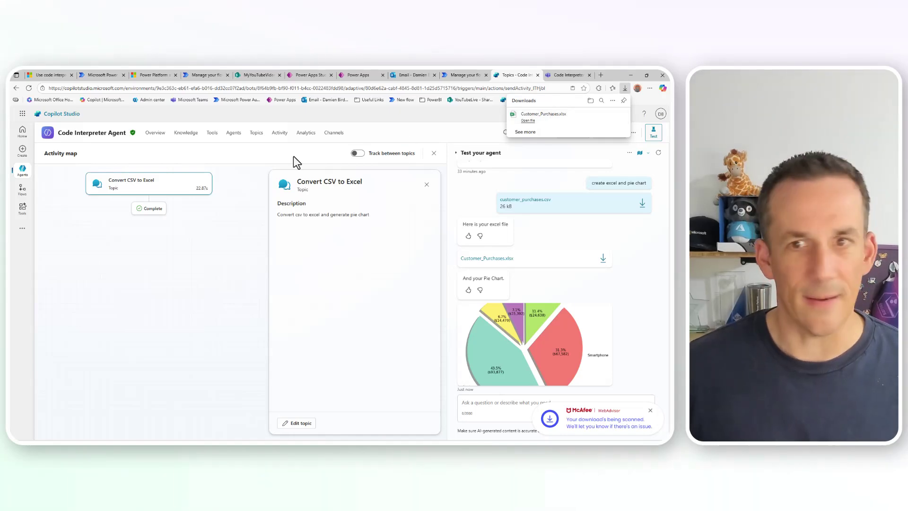
{"action": "left_click", "coordinate": [525, 119]}
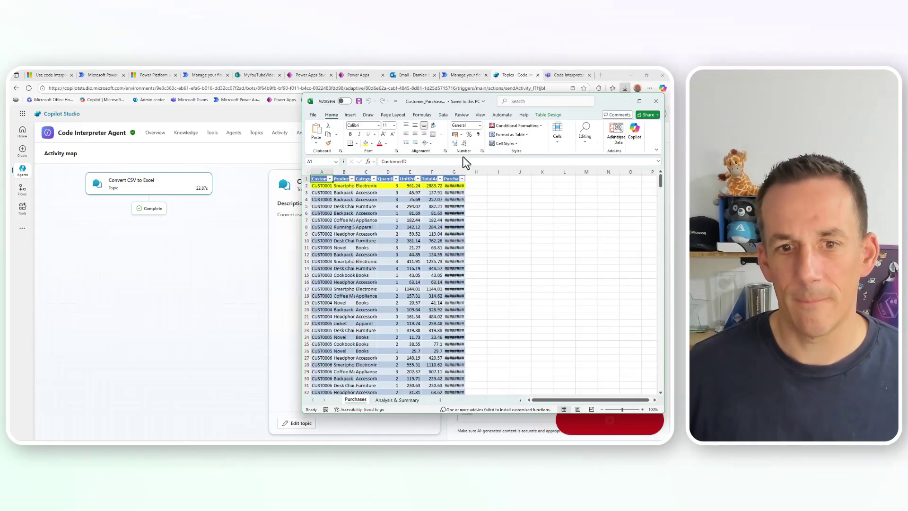
{"action": "scroll", "coordinate": [379, 245], "scroll_direction": "down", "scroll_amount": 10}
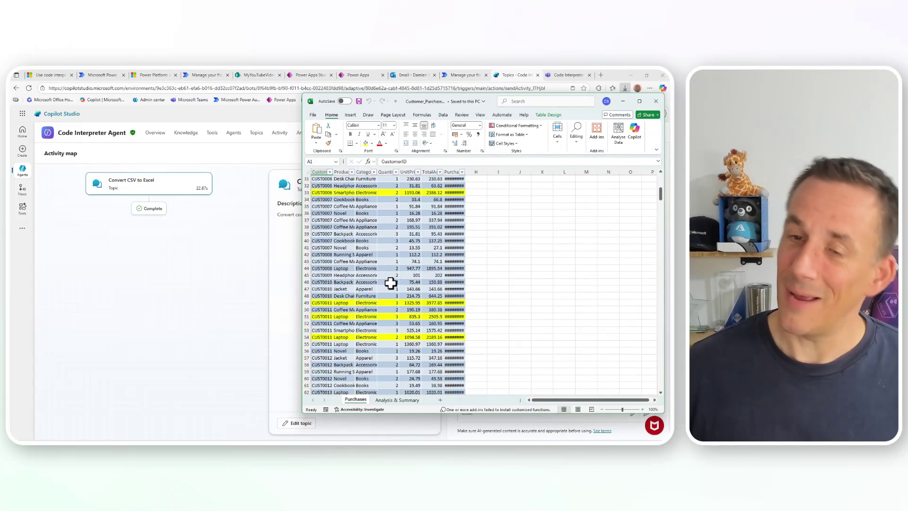
{"action": "left_click", "coordinate": [655, 102]}
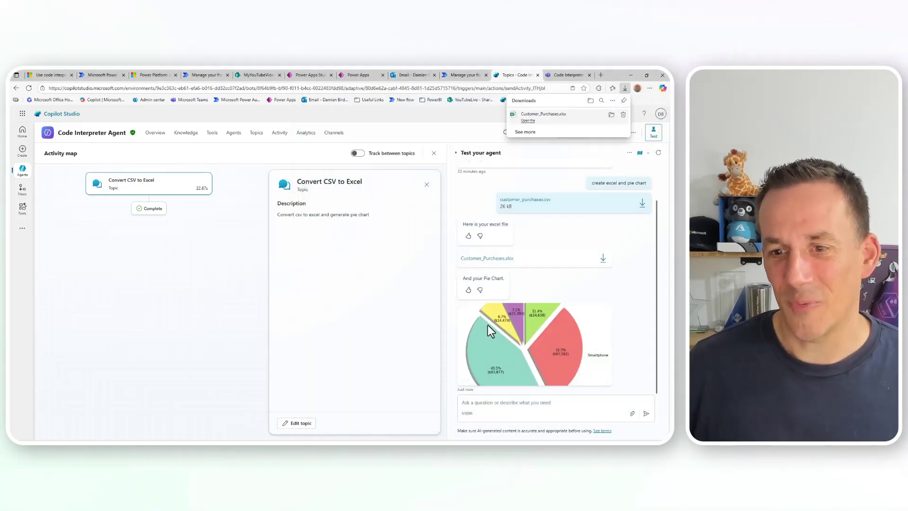
- Open the Top 5 Best-Selling Products by Revenue pie chart full size in a new tab, then switch to Teams
{"action": "right_click", "coordinate": [513, 327]}
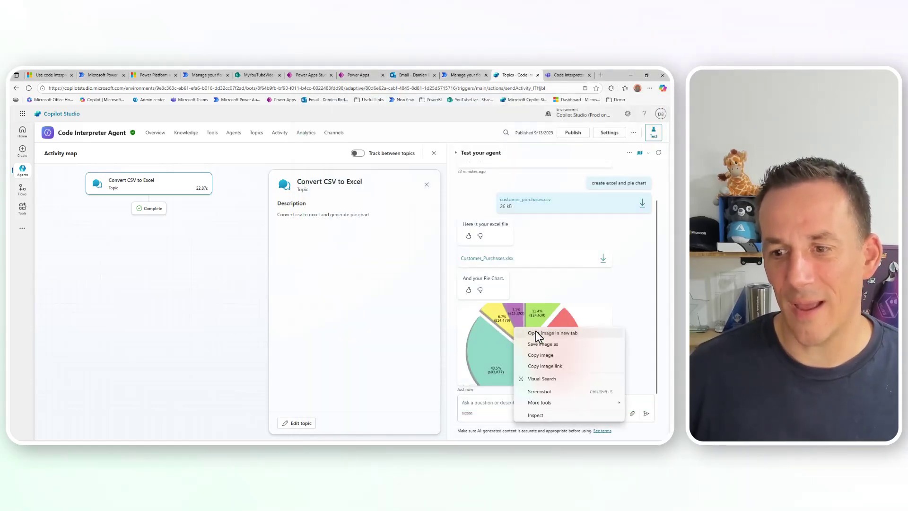
{"action": "left_click", "coordinate": [536, 333]}
{"action": "left_click", "coordinate": [523, 75]}
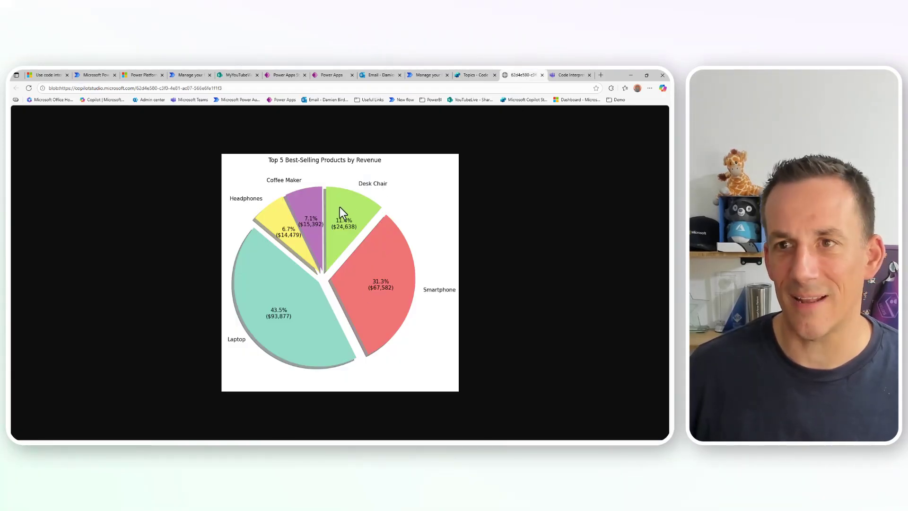
{"action": "key", "text": "ctrl+Tab"}
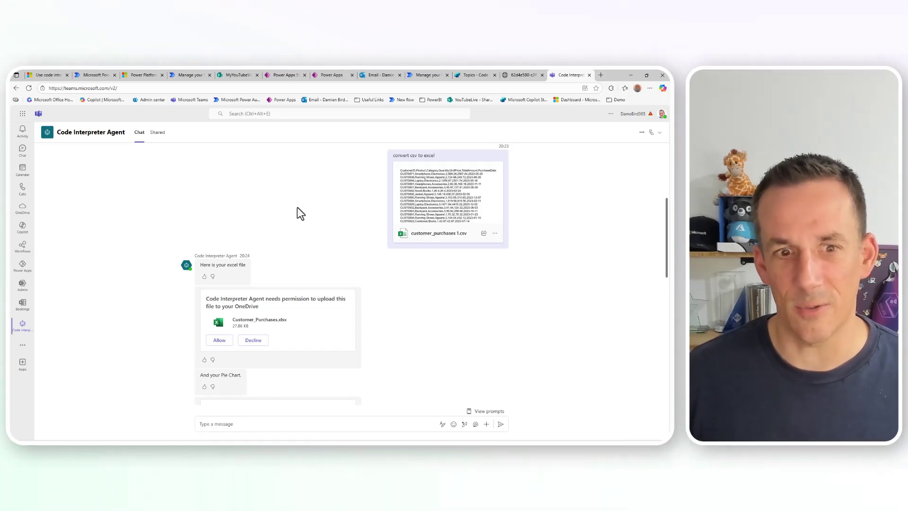
{"action": "scroll", "coordinate": [298, 208], "scroll_direction": "down", "scroll_amount": 1}
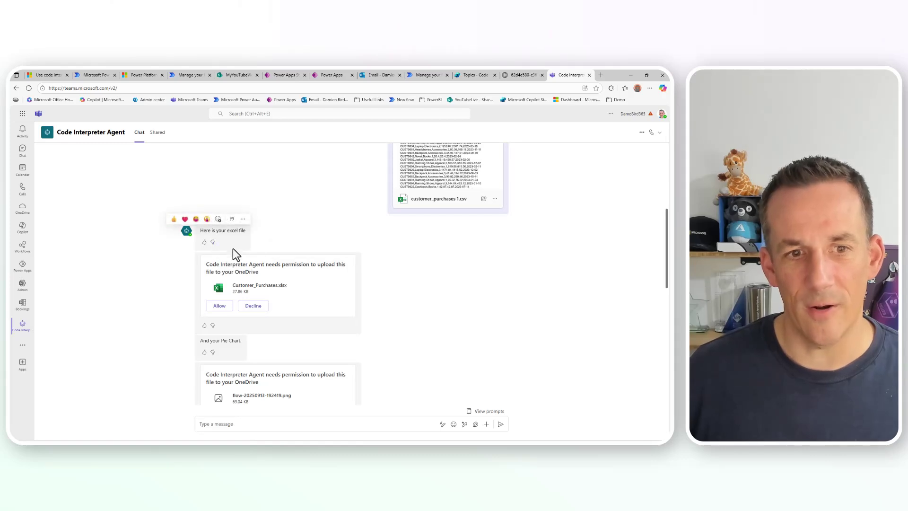
{"action": "scroll", "coordinate": [235, 254], "scroll_direction": "down", "scroll_amount": 2}
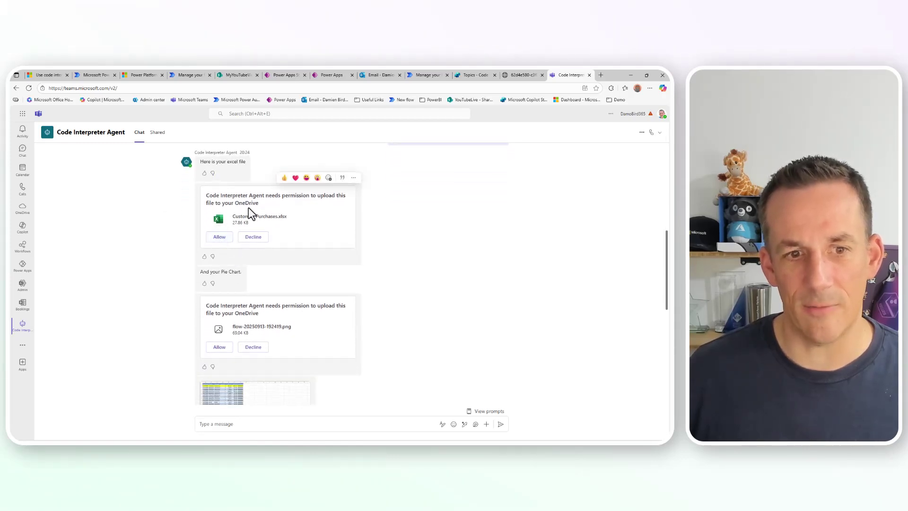
{"action": "scroll", "coordinate": [231, 279], "scroll_direction": "down", "scroll_amount": 4}
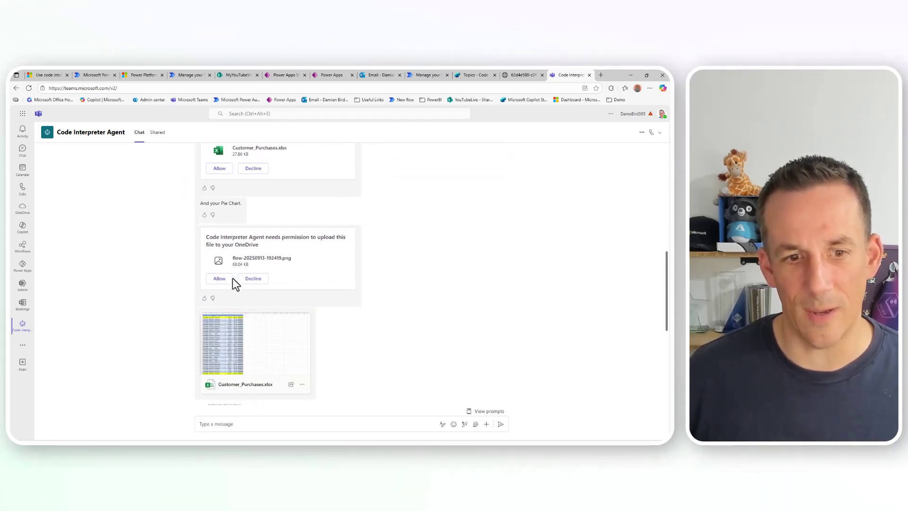